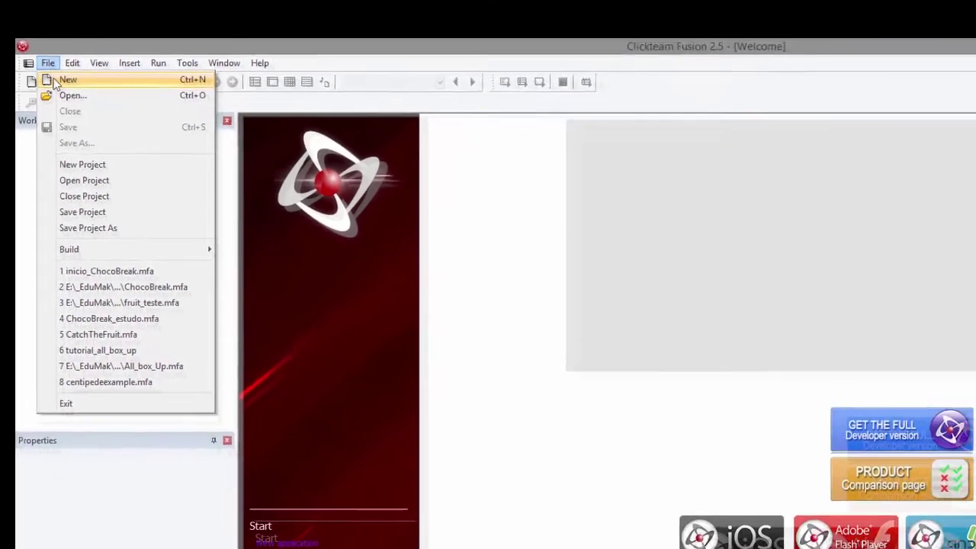
Create a new application and rename it ChocoBreak in the workspace tree
{"action": "left_click", "coordinate": [85, 130]}
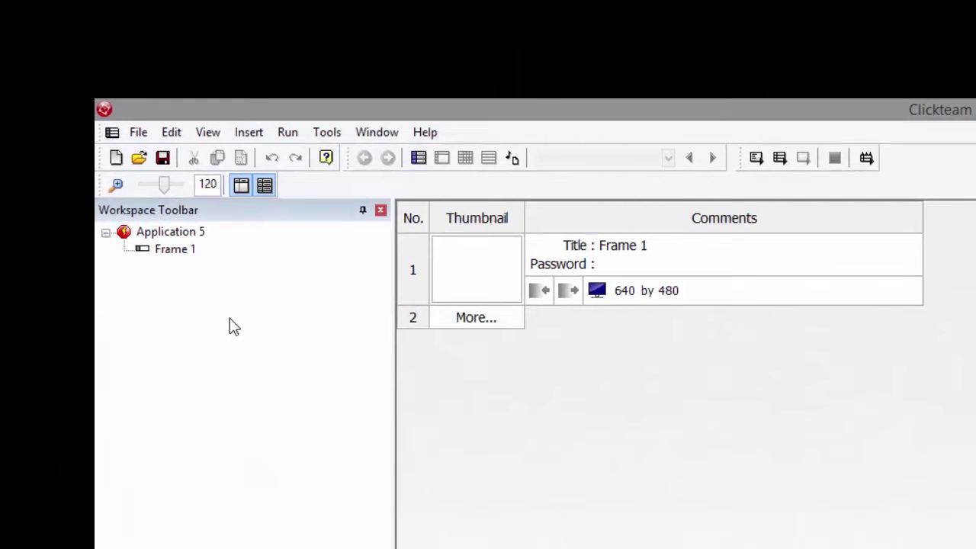
{"action": "left_click", "coordinate": [192, 233]}
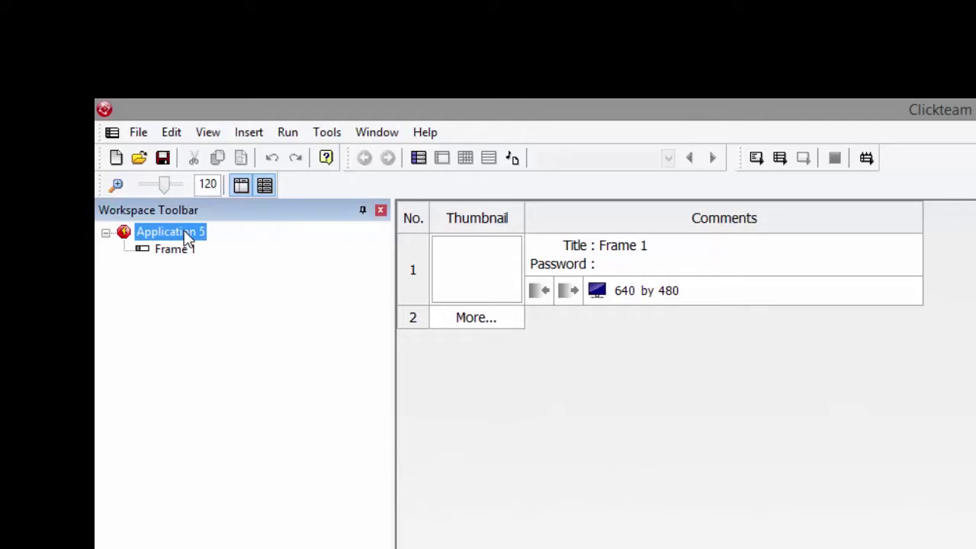
{"action": "left_click", "coordinate": [188, 236]}
{"action": "type", "text": "Ch"}
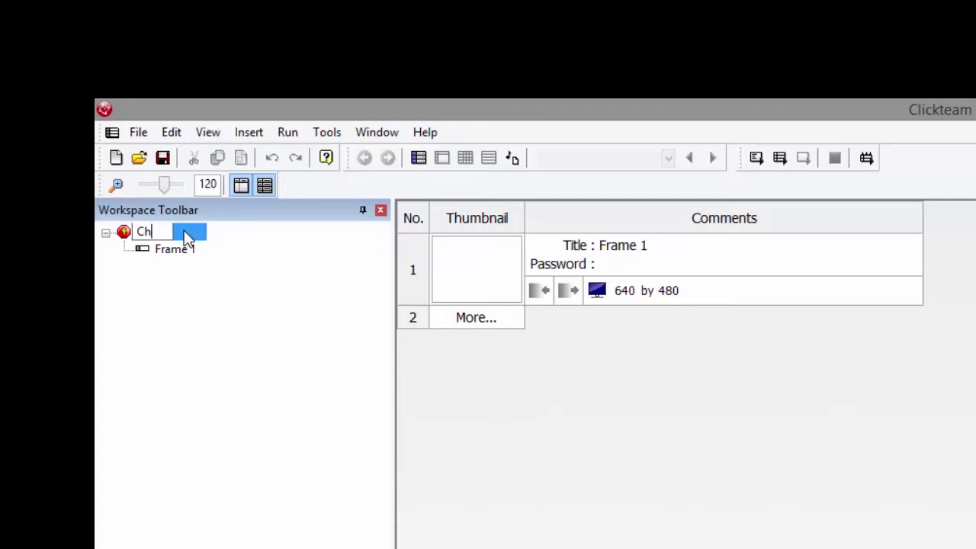
{"action": "type", "text": "ocoBreak"}
{"action": "key", "text": "Return"}
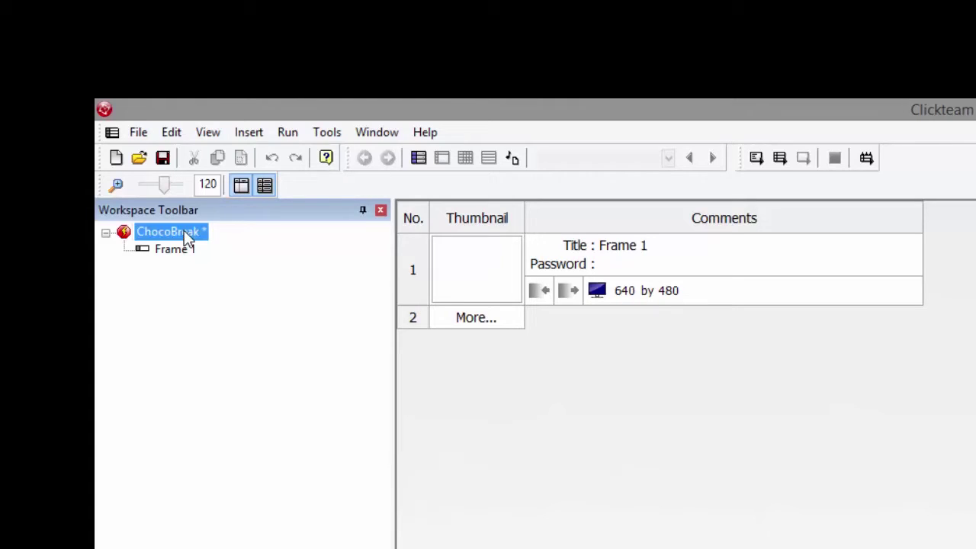
Open Frame 1 of the ChocoBreak application in the frame editor and rename the frame Introducao
{"action": "left_click", "coordinate": [177, 252]}
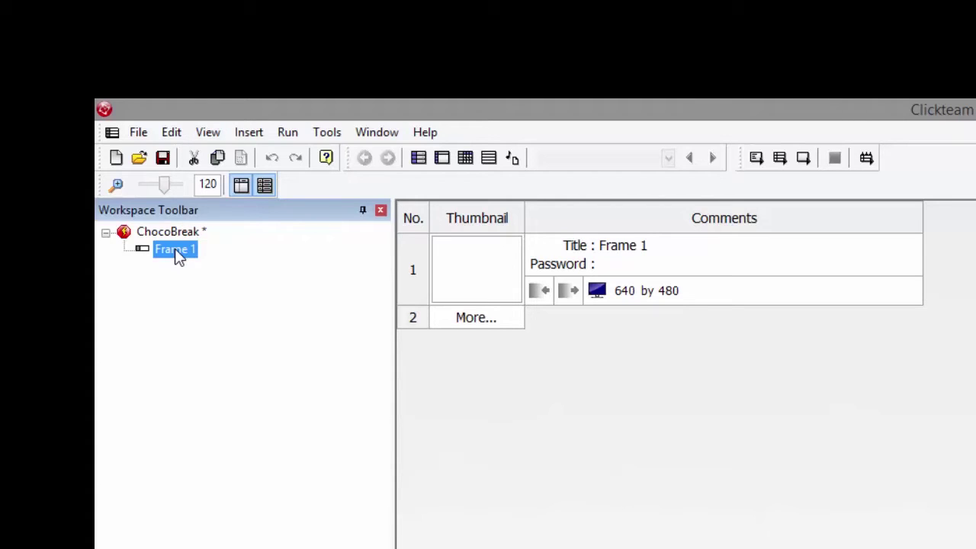
{"action": "double_click", "coordinate": [176, 252]}
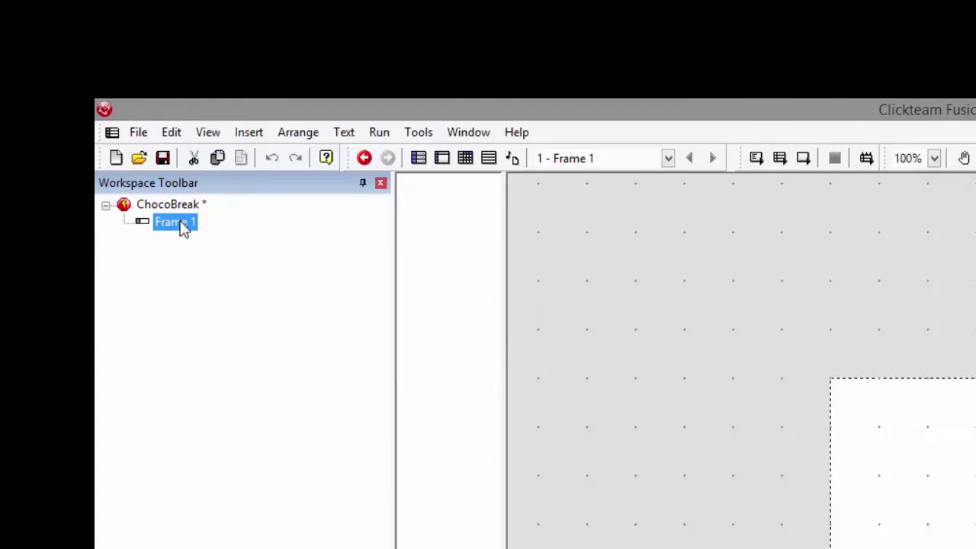
{"action": "right_click", "coordinate": [184, 223]}
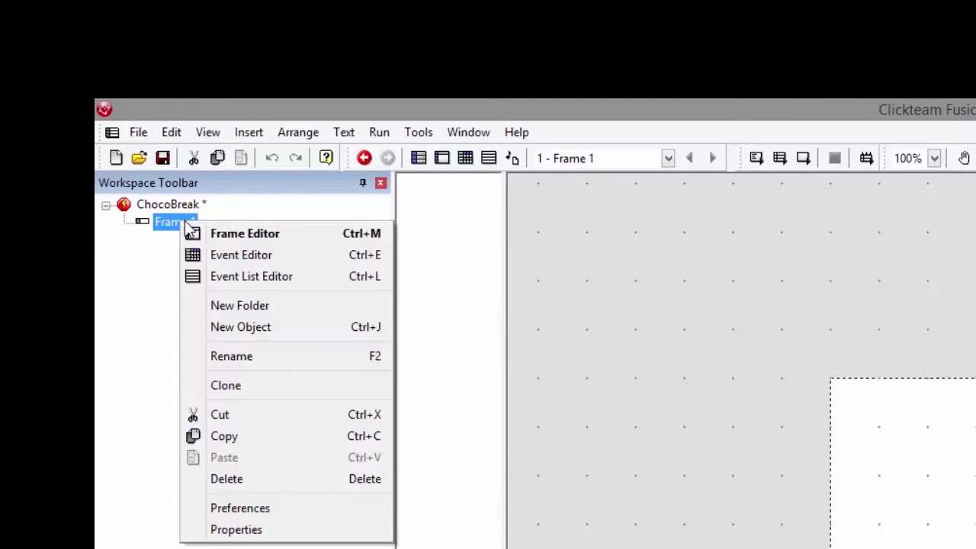
{"action": "left_click", "coordinate": [247, 361]}
{"action": "type", "text": "Introducao"}
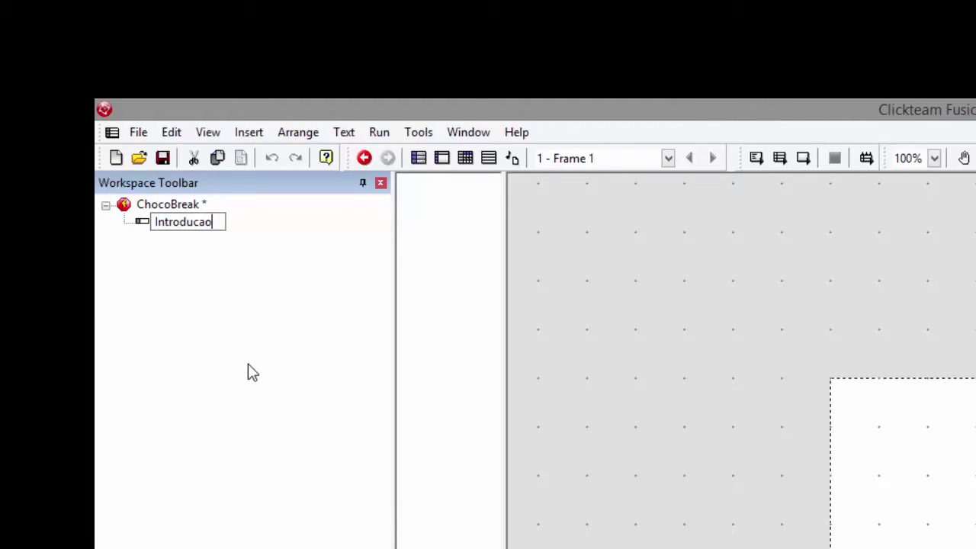
{"action": "key", "text": "Return"}
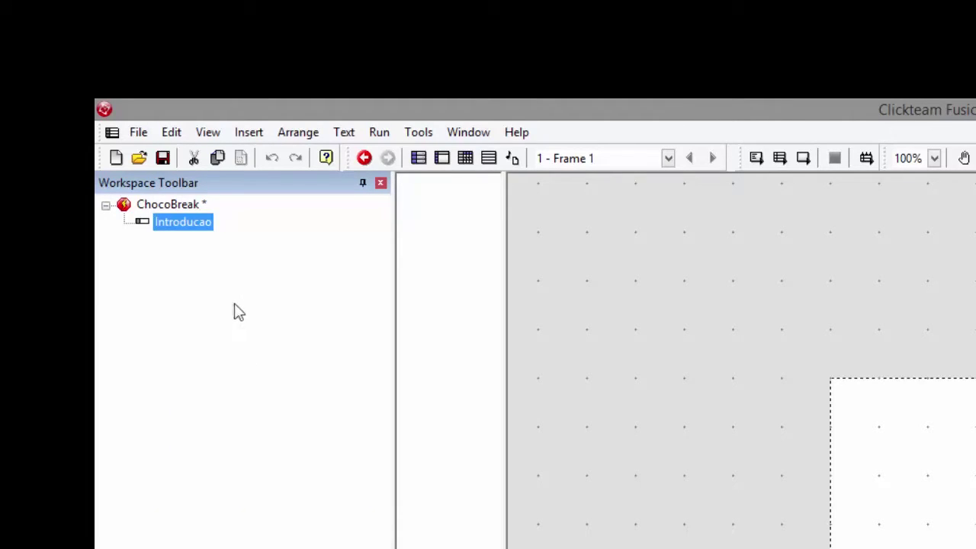
Add a second frame named Jogo to the ChocoBreak application
{"action": "left_click", "coordinate": [183, 204]}
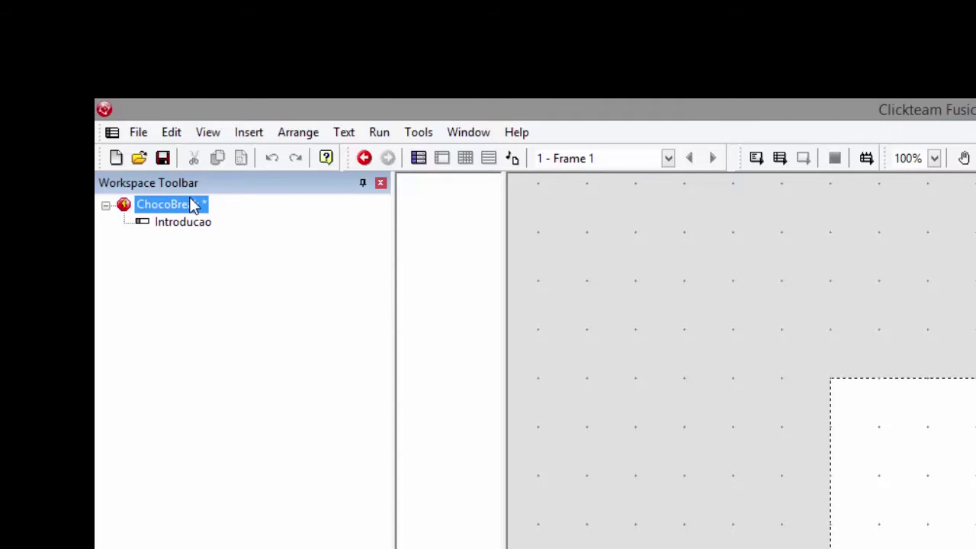
{"action": "right_click", "coordinate": [192, 205]}
{"action": "left_click", "coordinate": [243, 263]}
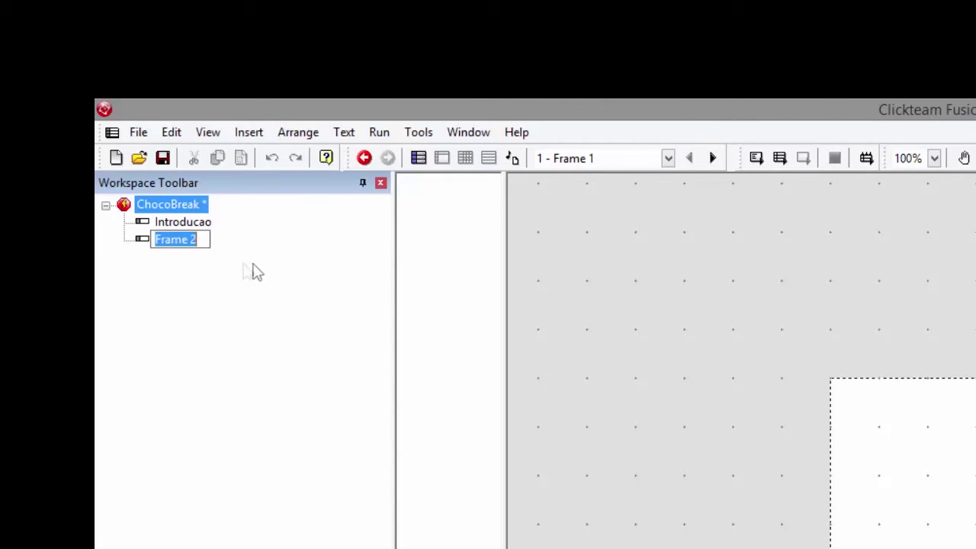
{"action": "type", "text": "Jogo"}
{"action": "key", "text": "Return"}
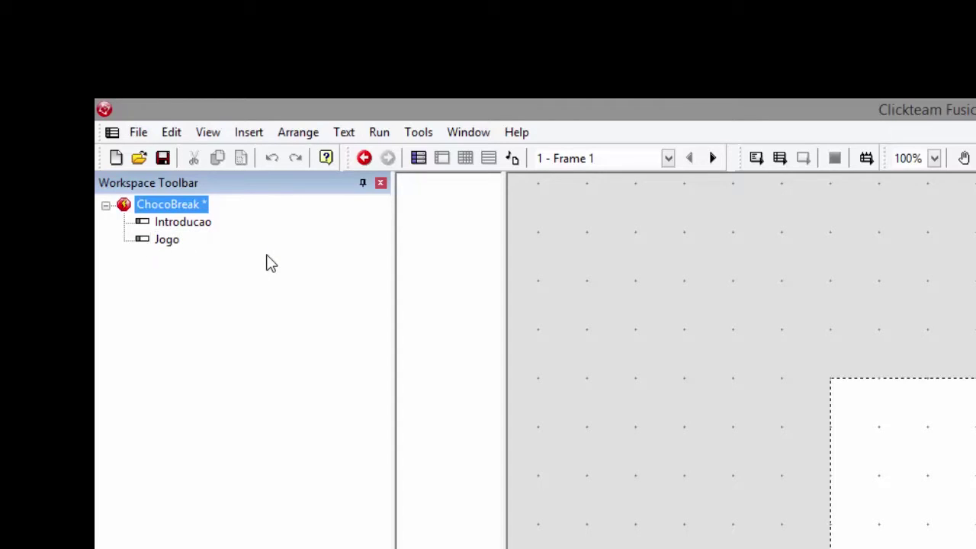
{"action": "right_click", "coordinate": [171, 205]}
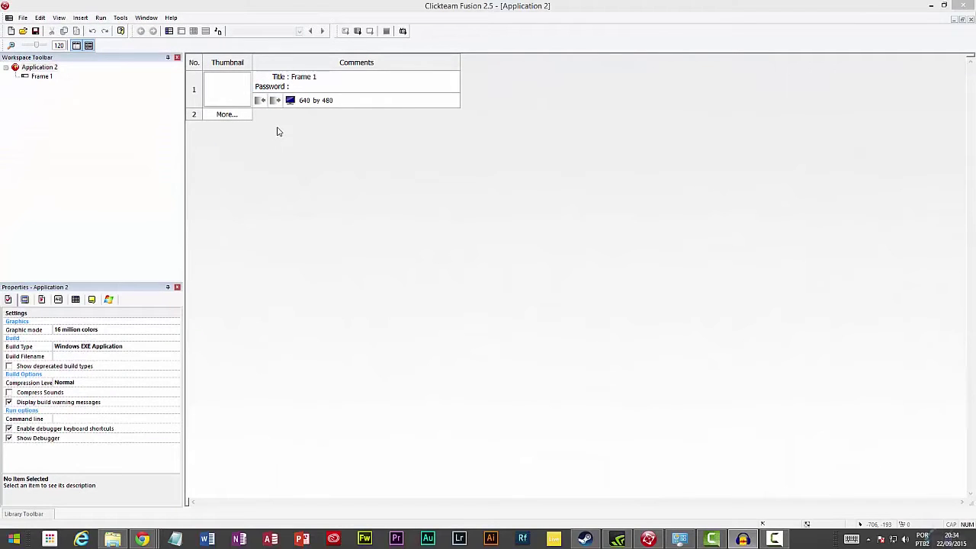
Open Frame 1 of Application 2 in the frame editor
{"action": "left_click", "coordinate": [194, 91]}
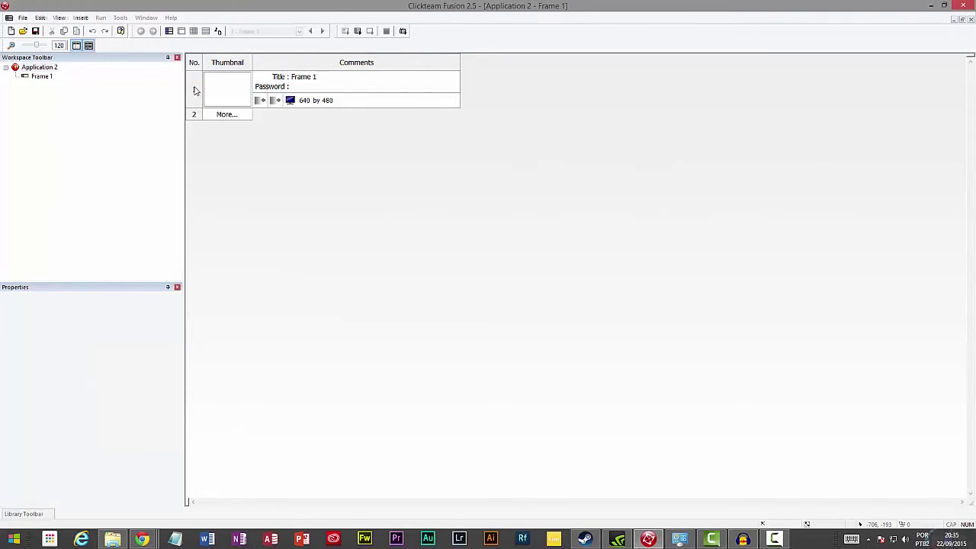
{"action": "double_click", "coordinate": [194, 91]}
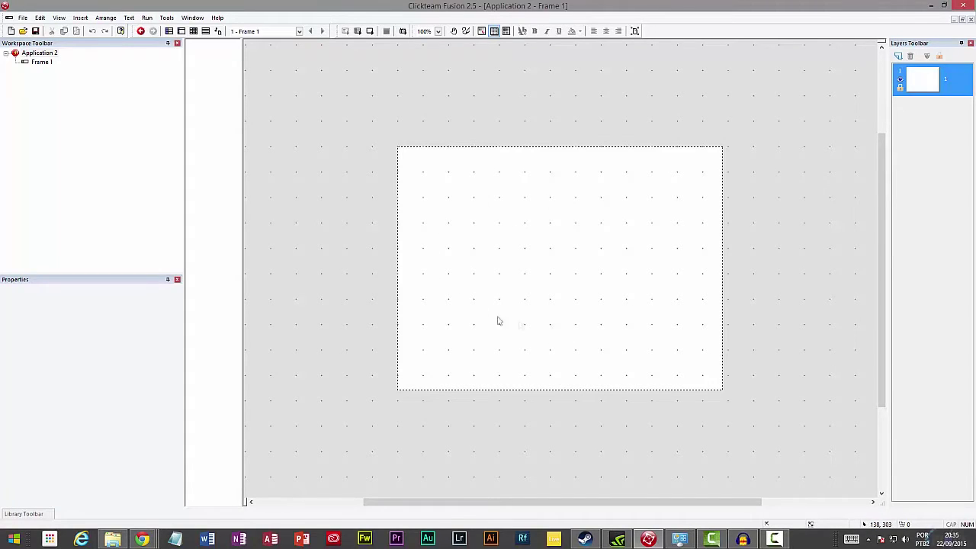
{"action": "right_click", "coordinate": [552, 245]}
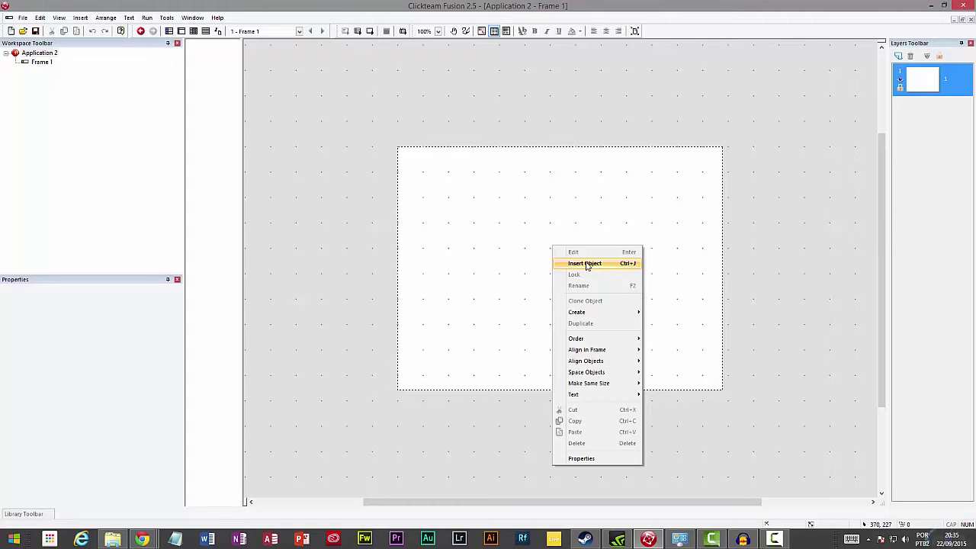
{"action": "left_click", "coordinate": [569, 185]}
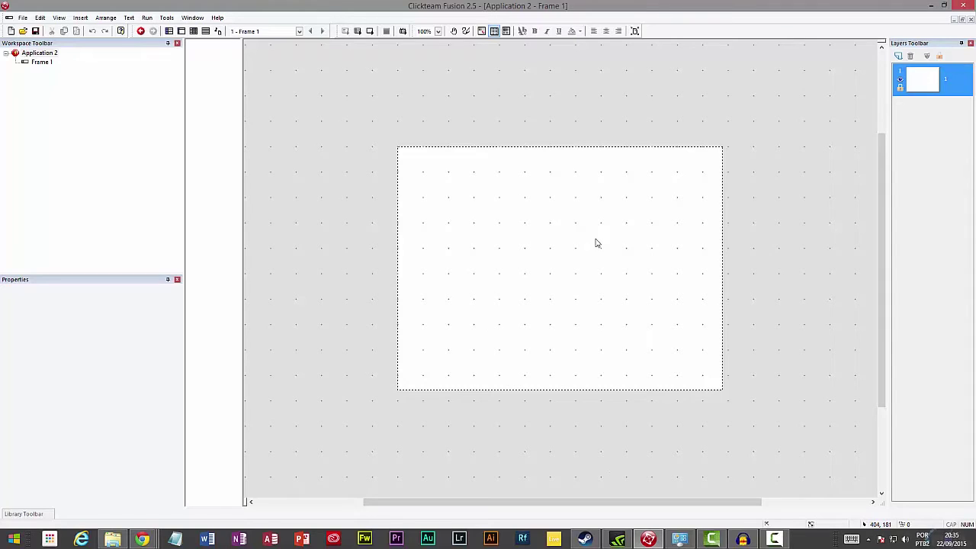
Insert an Active object near the centre of Frame 1 and open it for editing
{"action": "right_click", "coordinate": [544, 243]}
{"action": "left_click", "coordinate": [562, 259]}
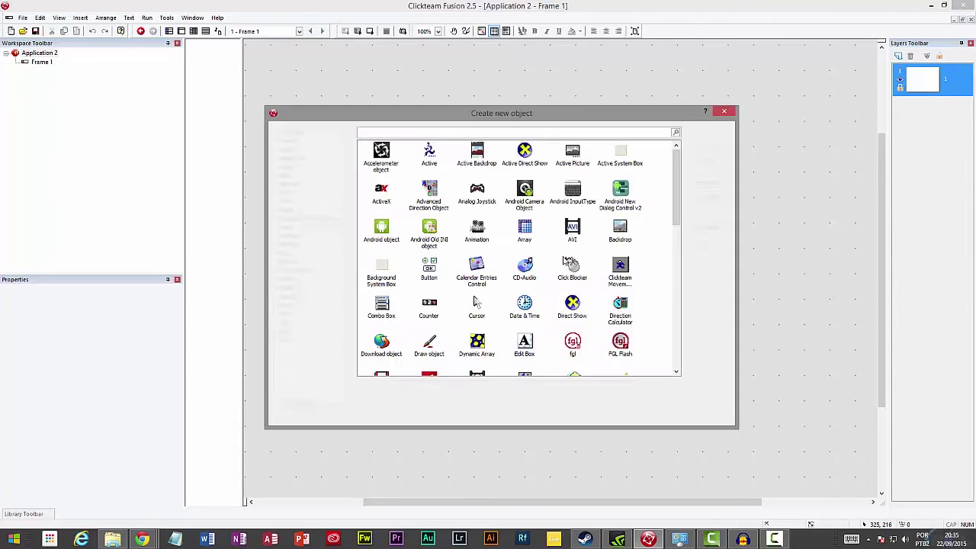
{"action": "left_click", "coordinate": [429, 157]}
{"action": "double_click", "coordinate": [429, 157]}
{"action": "left_click", "coordinate": [548, 257]}
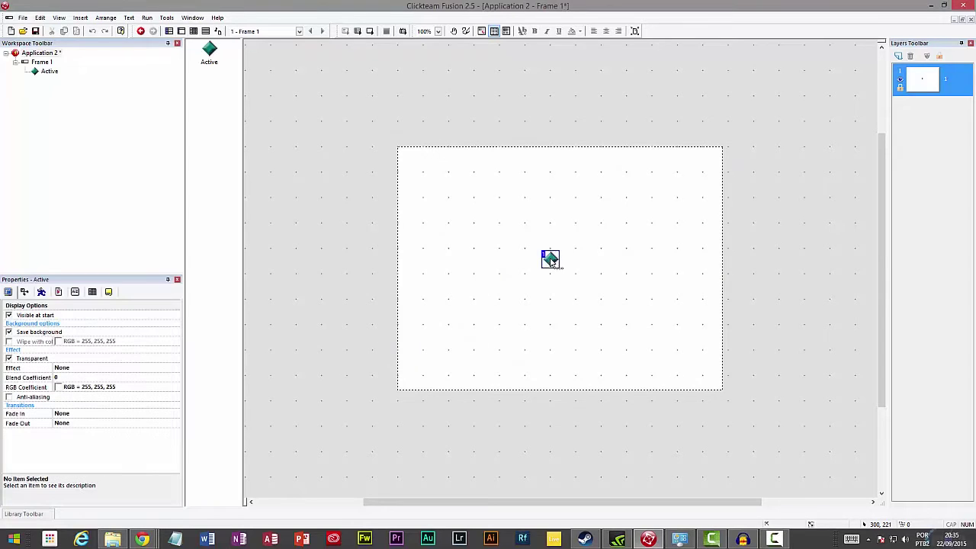
{"action": "double_click", "coordinate": [549, 257]}
{"action": "left_click", "coordinate": [656, 75]}
{"action": "left_click", "coordinate": [590, 220]}
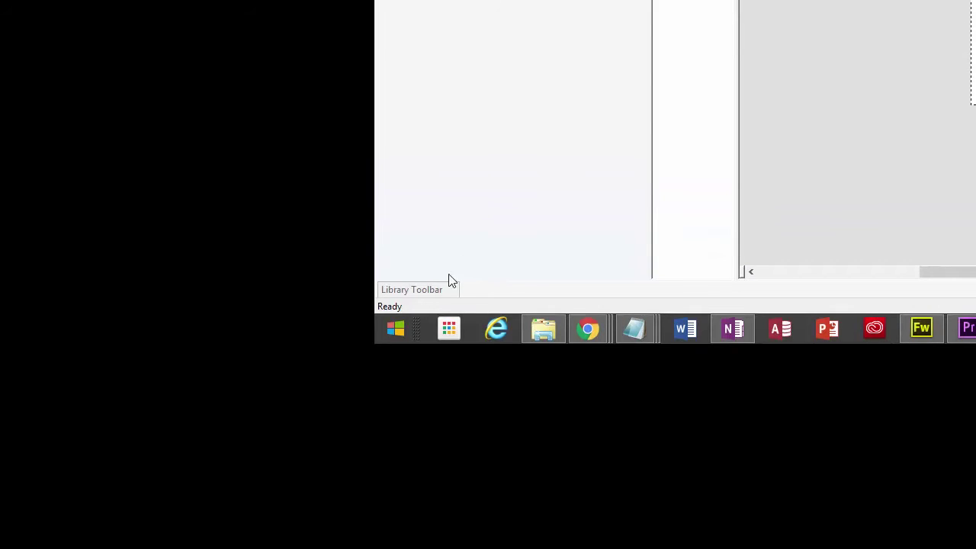
Display the object library and expand its Examples category
{"action": "mouse_move", "coordinate": [432, 290]}
{"action": "scroll", "coordinate": [491, 249], "scroll_direction": "up", "scroll_amount": 1}
{"action": "left_click_drag", "start_coordinate": [491, 249], "coordinate": [491, 203]}
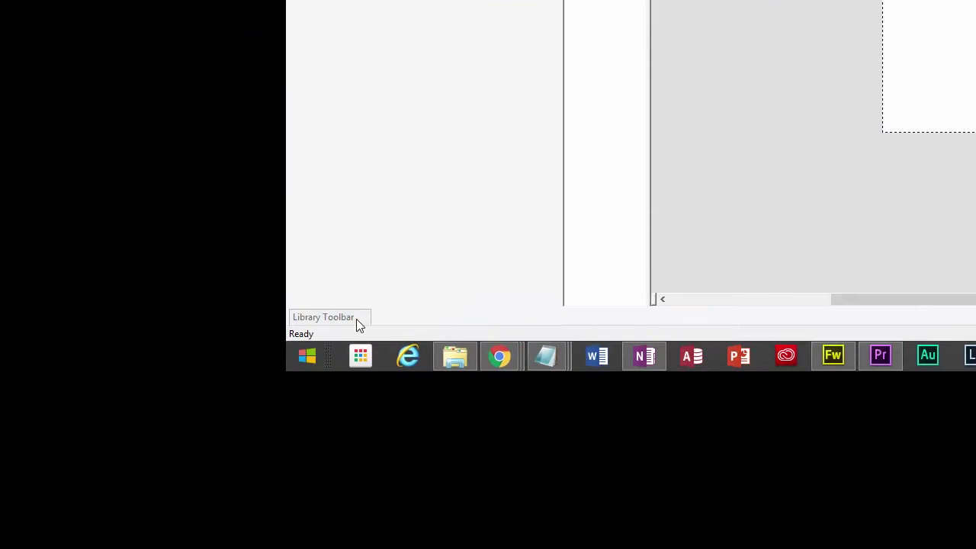
{"action": "left_click", "coordinate": [356, 318]}
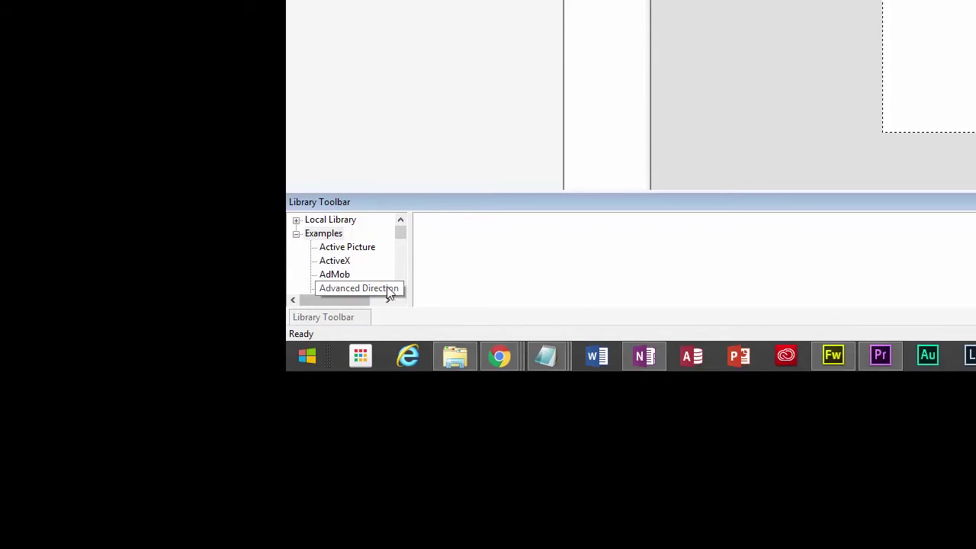
{"action": "mouse_move", "coordinate": [399, 231]}
{"action": "left_mouse_down"}
{"action": "mouse_move", "coordinate": [401, 277]}
{"action": "mouse_move", "coordinate": [402, 223]}
{"action": "left_mouse_up"}
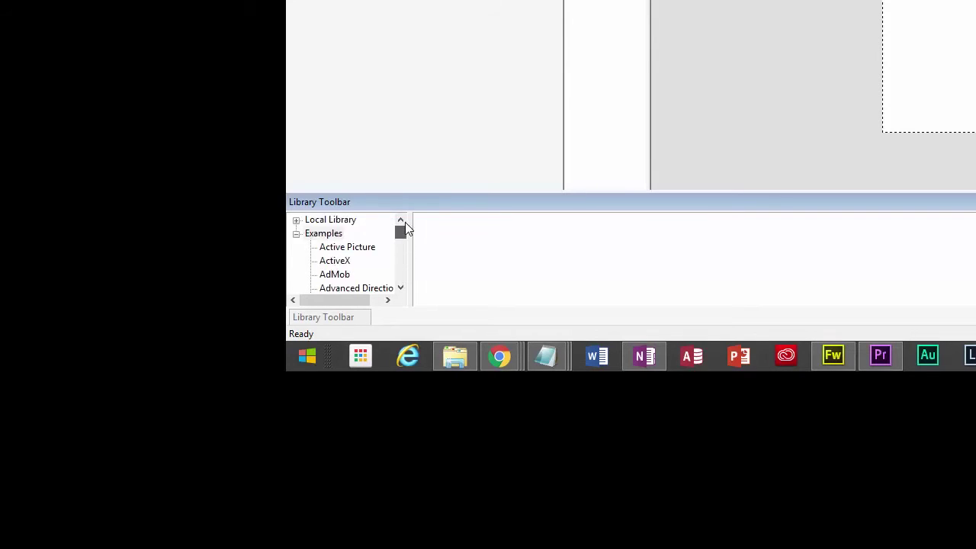
{"action": "left_click", "coordinate": [296, 235]}
{"action": "left_click", "coordinate": [296, 235]}
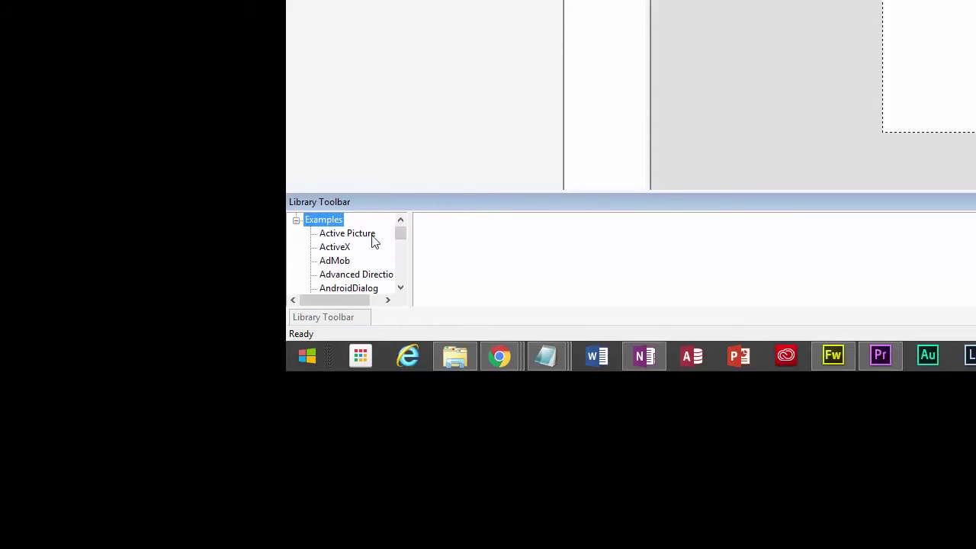
Browse the example library to Tutorials, Chocobreak, and open the objects of the ChocoBreak Game frame
{"action": "left_click_drag", "start_coordinate": [398, 232], "coordinate": [401, 276]}
{"action": "left_click", "coordinate": [310, 219]}
{"action": "left_click", "coordinate": [310, 247]}
{"action": "left_click", "coordinate": [349, 276]}
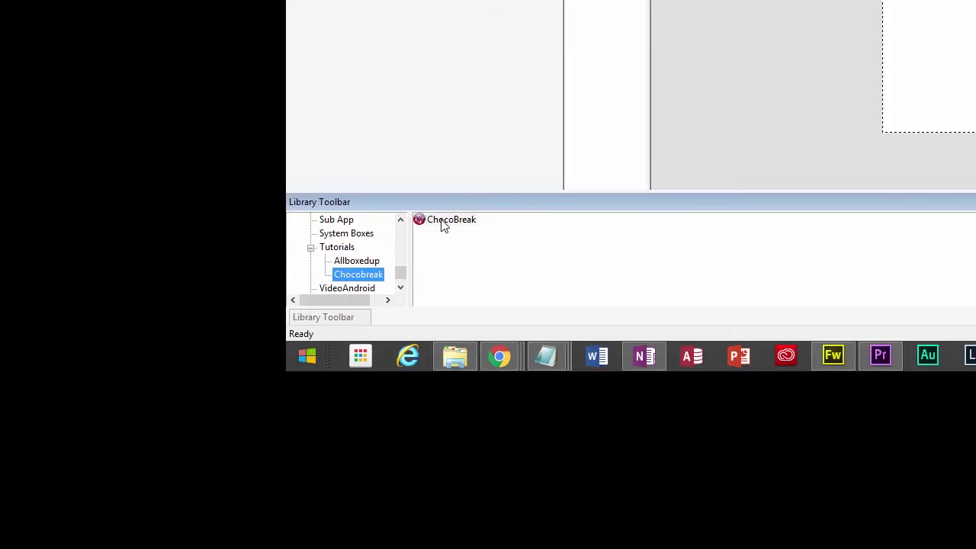
{"action": "double_click", "coordinate": [443, 224]}
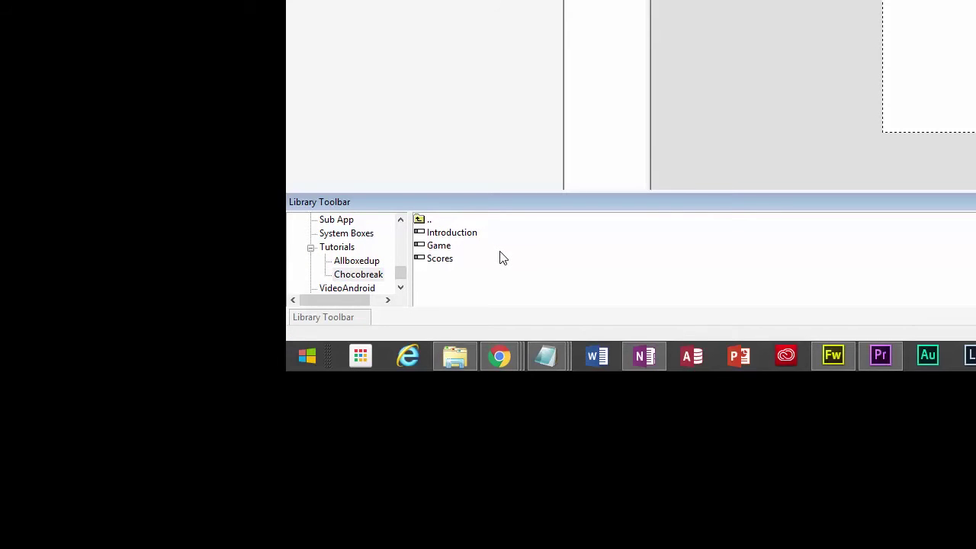
{"action": "double_click", "coordinate": [438, 246]}
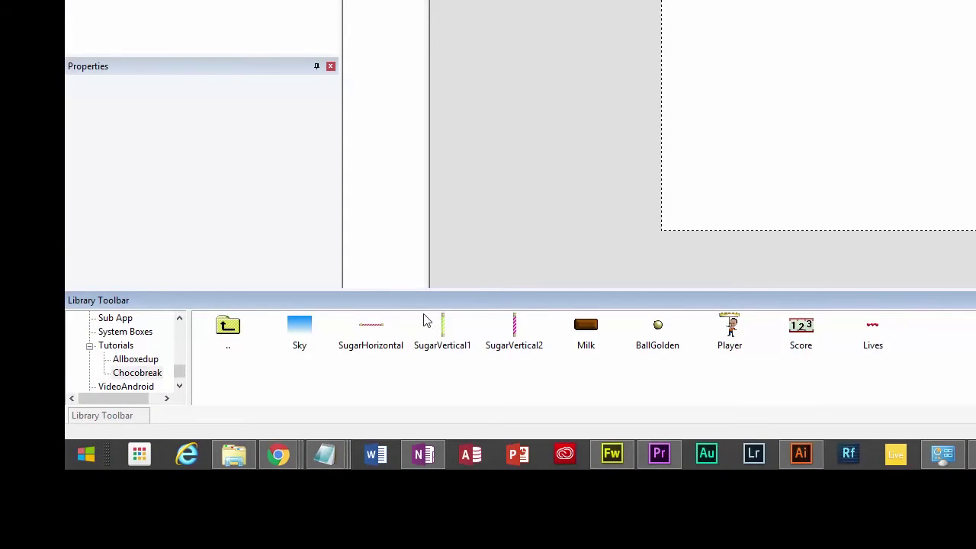
Add the SugarVertical1 library object to the Introducao frame, in the lower left corner at 0, 64
{"action": "left_click_drag", "start_coordinate": [450, 322], "coordinate": [565, 277]}
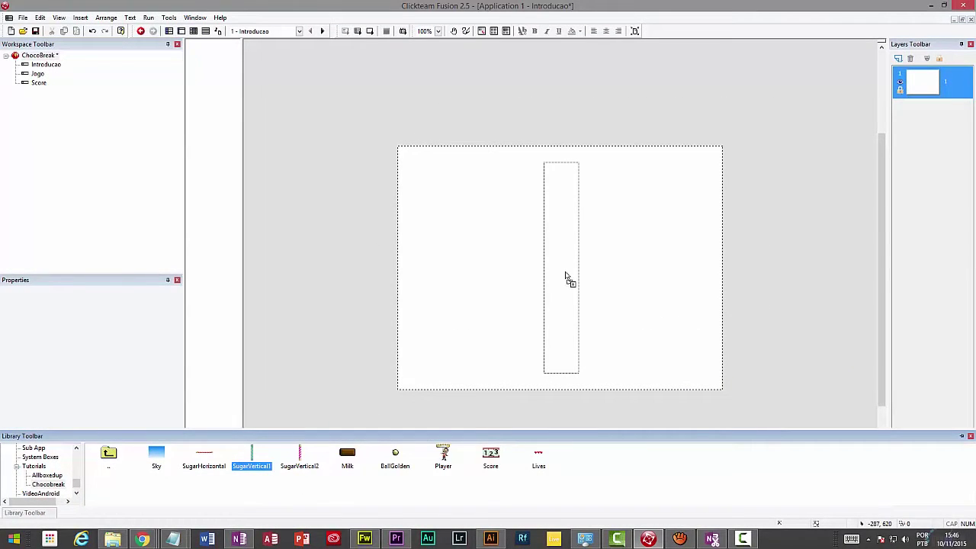
{"action": "left_click_drag", "start_coordinate": [566, 277], "coordinate": [565, 277]}
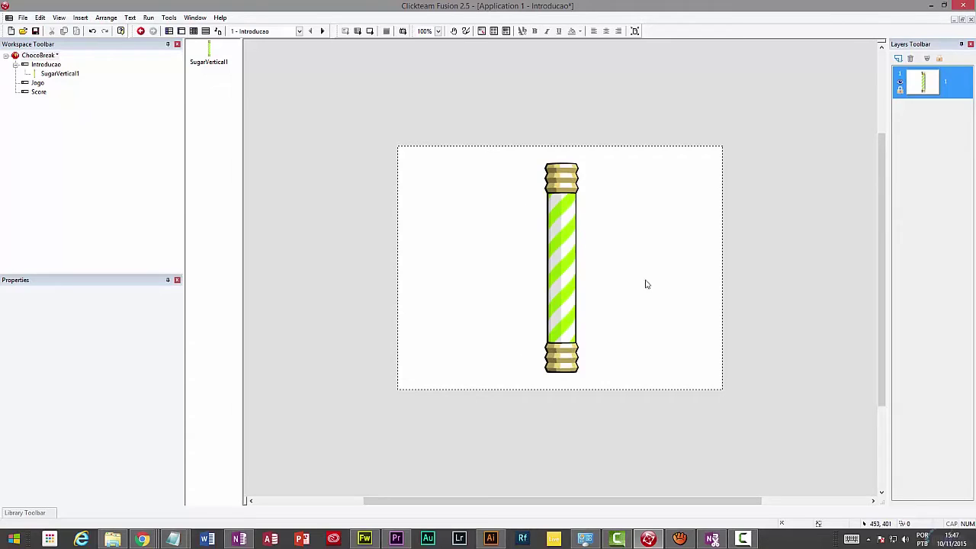
{"action": "left_click_drag", "start_coordinate": [564, 266], "coordinate": [418, 281]}
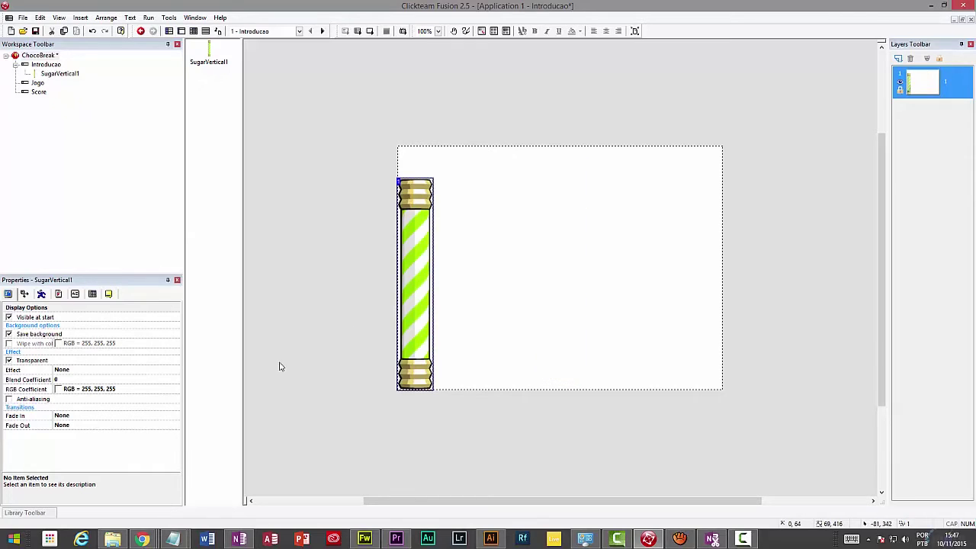
Add SugarHorizontal along the top edge of the Introducao frame and SugarVertical2 in its lower right corner
{"action": "left_click", "coordinate": [33, 512]}
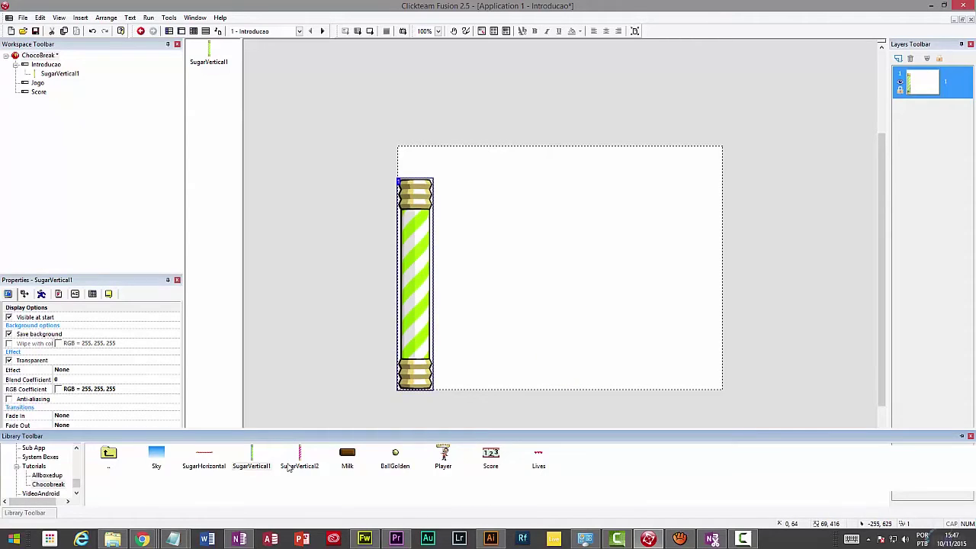
{"action": "left_click_drag", "start_coordinate": [203, 469], "coordinate": [568, 174]}
{"action": "left_click_drag", "start_coordinate": [300, 467], "coordinate": [702, 303]}
{"action": "left_click", "coordinate": [653, 295]}
{"action": "left_click", "coordinate": [699, 303]}
{"action": "left_click", "coordinate": [641, 286]}
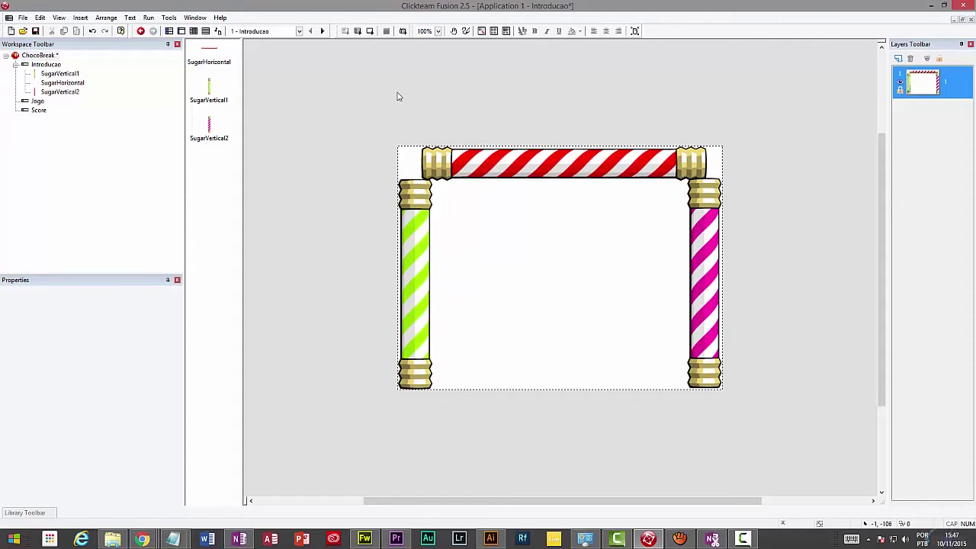
Test-run the Introducao frame to check the candy border, then close the preview window
{"action": "left_click", "coordinate": [369, 31]}
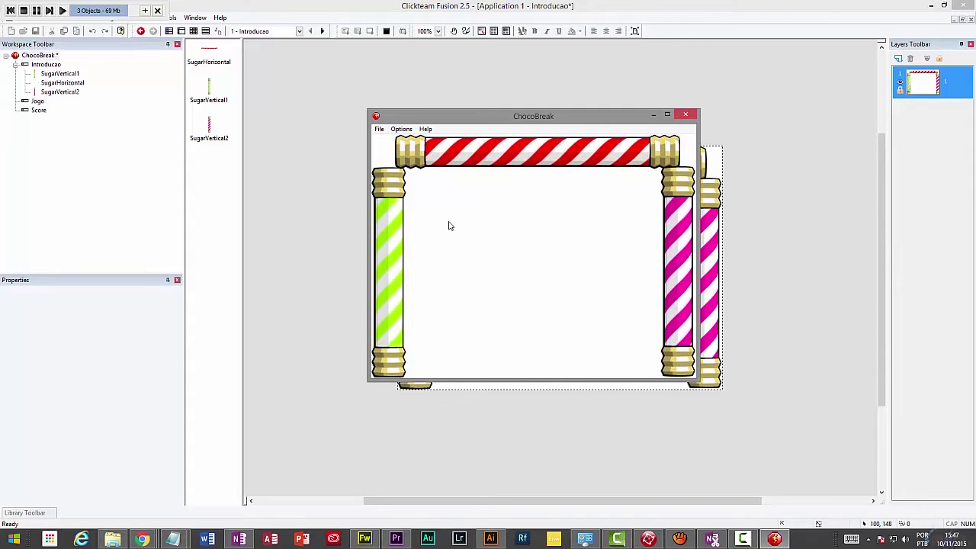
{"action": "left_click", "coordinate": [685, 115]}
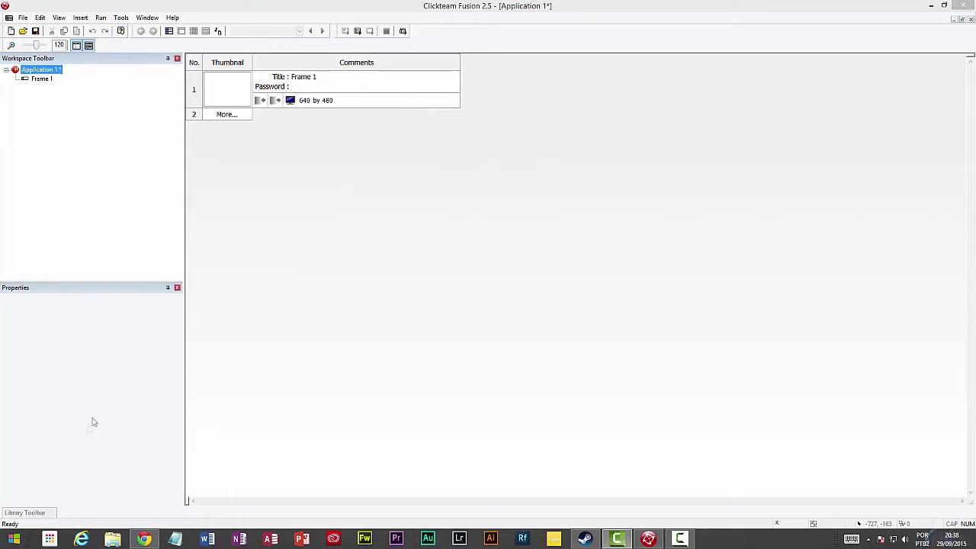
In Application 1, show the Chocobreak tutorial objects in the object library
{"action": "left_click", "coordinate": [41, 513]}
{"action": "mouse_move", "coordinate": [76, 486]}
{"action": "left_mouse_down"}
{"action": "mouse_move", "coordinate": [77, 460]}
{"action": "mouse_move", "coordinate": [76, 487]}
{"action": "left_mouse_up"}
{"action": "left_click", "coordinate": [48, 466]}
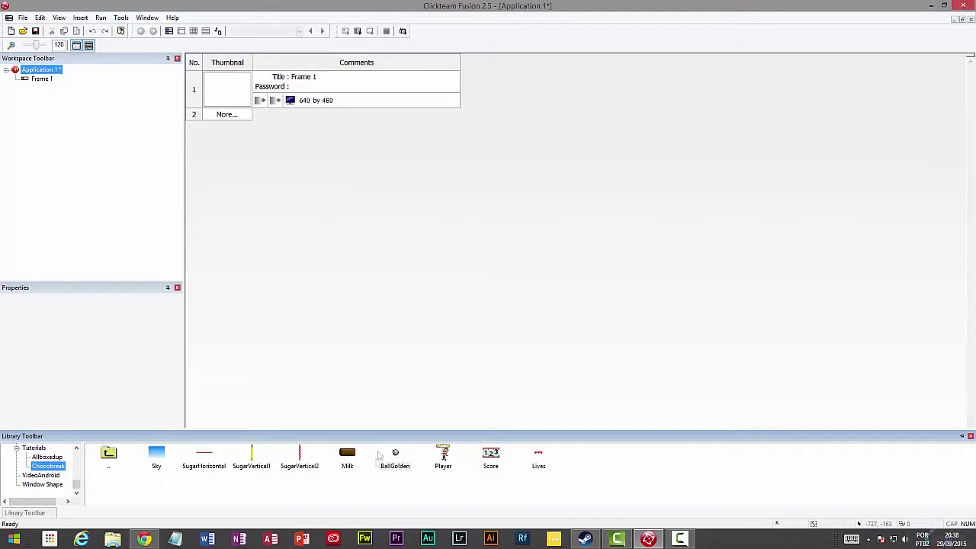
Add the BallGolden library object near the centre of Frame 1 and hide the frame's grid
{"action": "double_click", "coordinate": [239, 101]}
{"action": "mouse_move", "coordinate": [44, 512]}
{"action": "left_click_drag", "start_coordinate": [390, 459], "coordinate": [568, 268]}
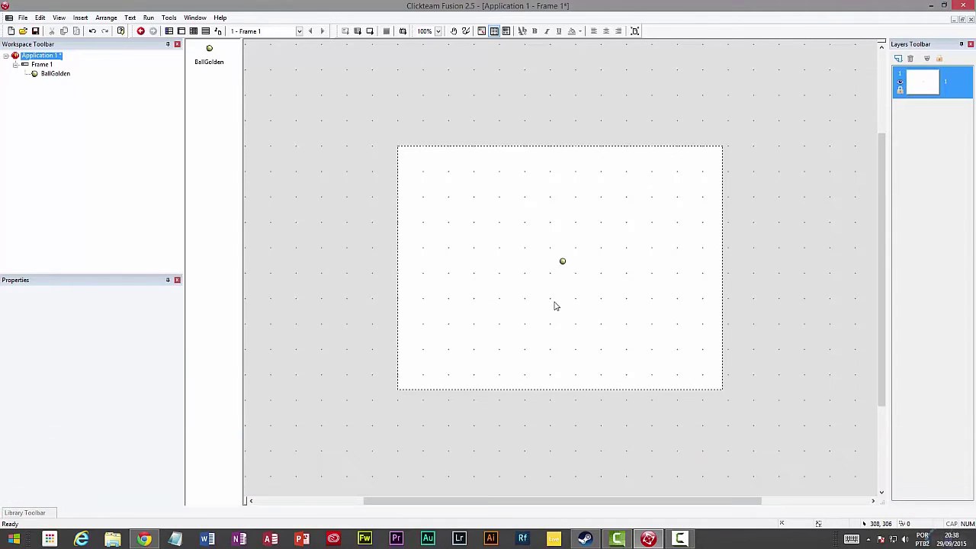
{"action": "left_click", "coordinate": [494, 32]}
In BallGolden's movement properties, choose Bouncing Ball as the movement type
{"action": "left_click", "coordinate": [563, 262]}
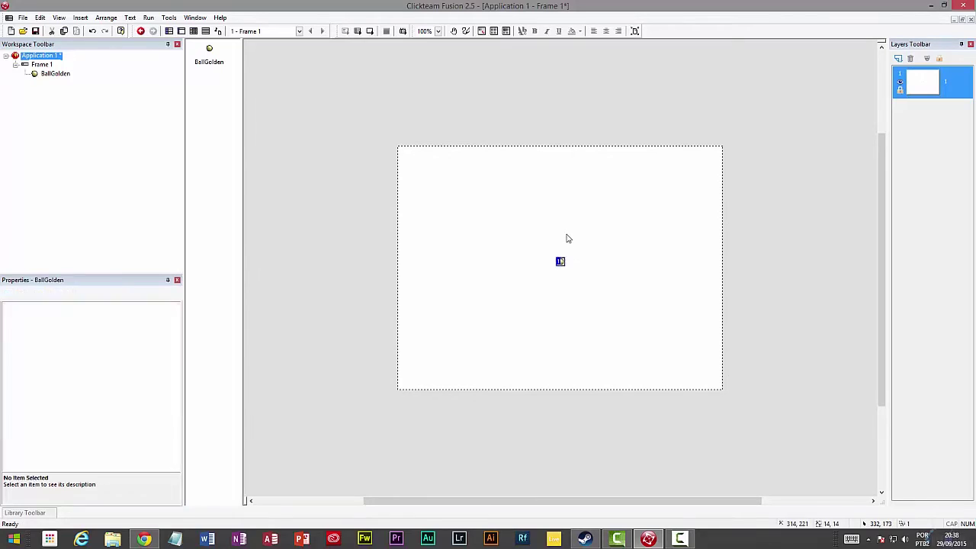
{"action": "left_click", "coordinate": [561, 262]}
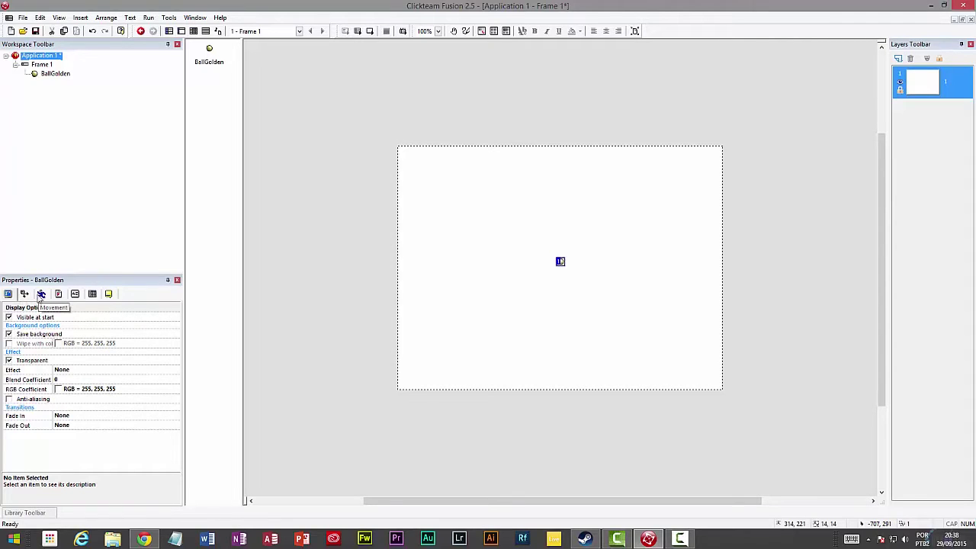
{"action": "left_click", "coordinate": [542, 286]}
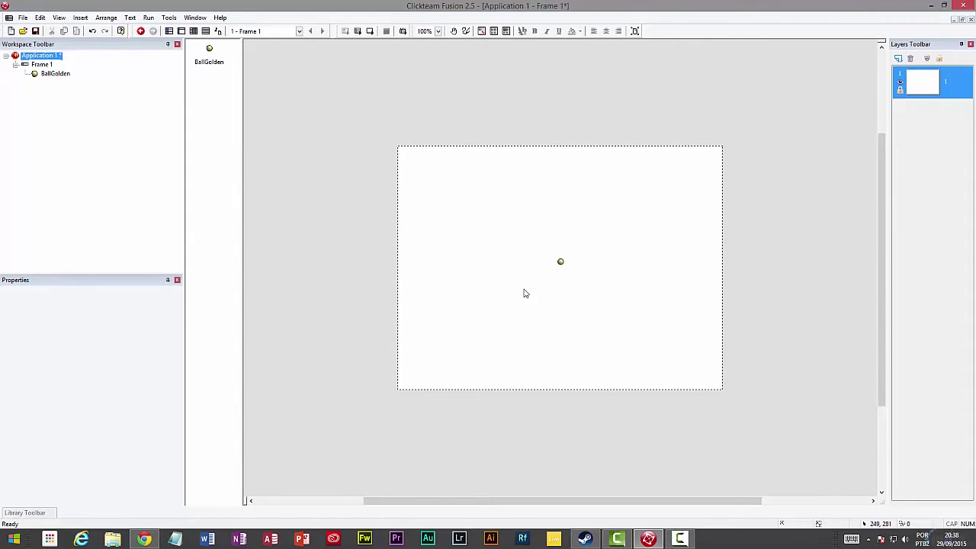
{"action": "left_click", "coordinate": [560, 263]}
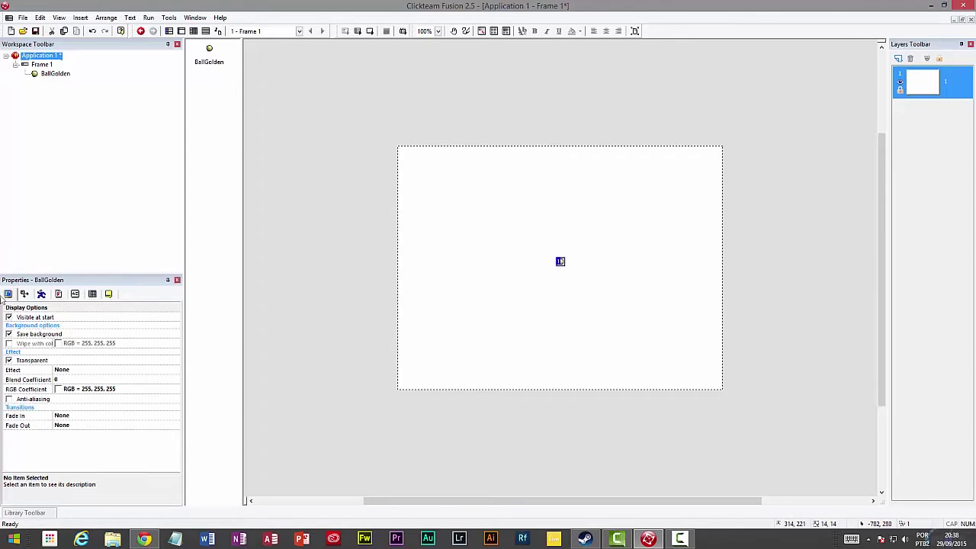
{"action": "left_click", "coordinate": [41, 294]}
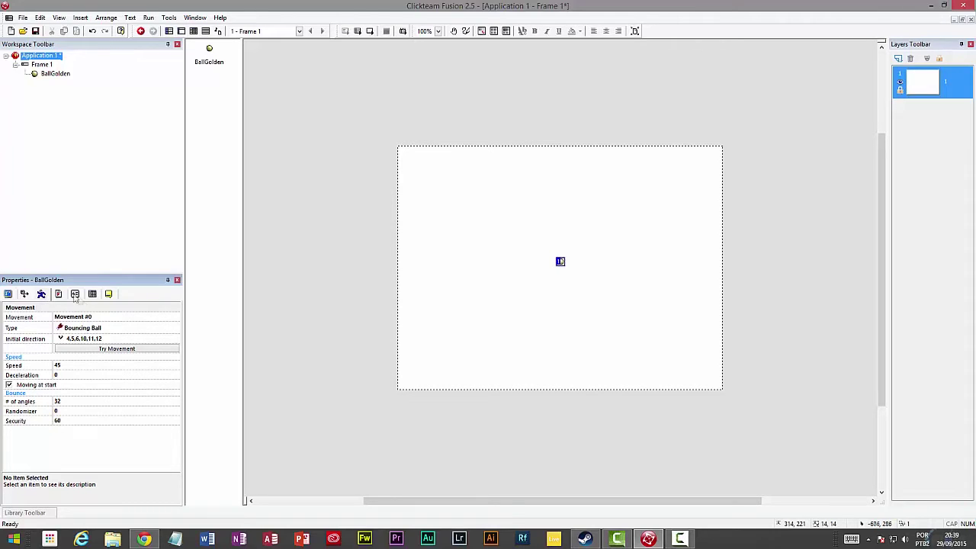
{"action": "left_click", "coordinate": [92, 329]}
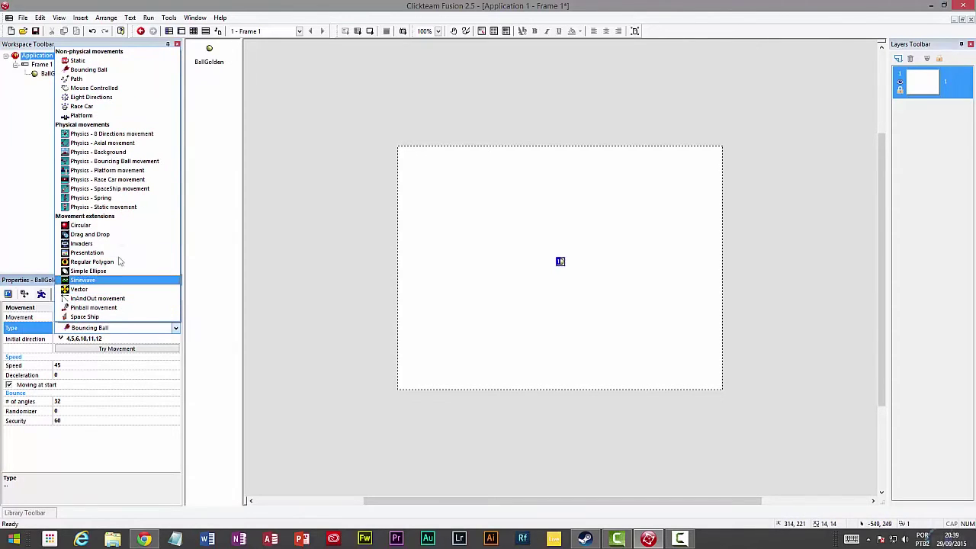
{"action": "left_click", "coordinate": [102, 70]}
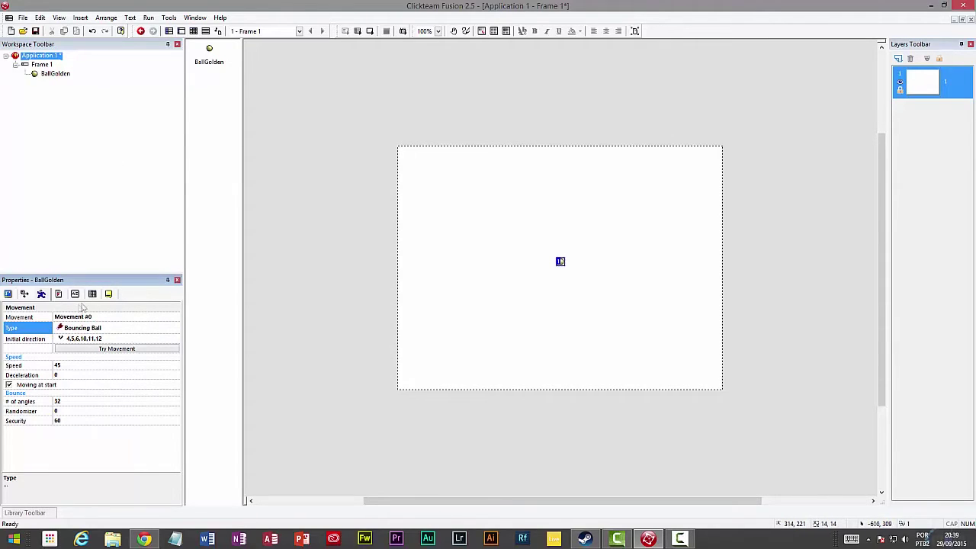
{"action": "left_click", "coordinate": [72, 327]}
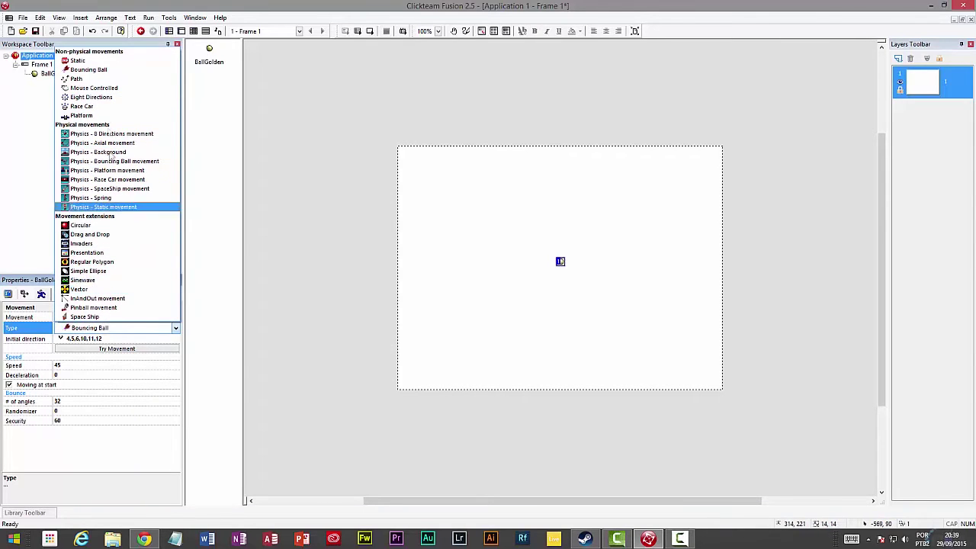
{"action": "left_click", "coordinate": [99, 71]}
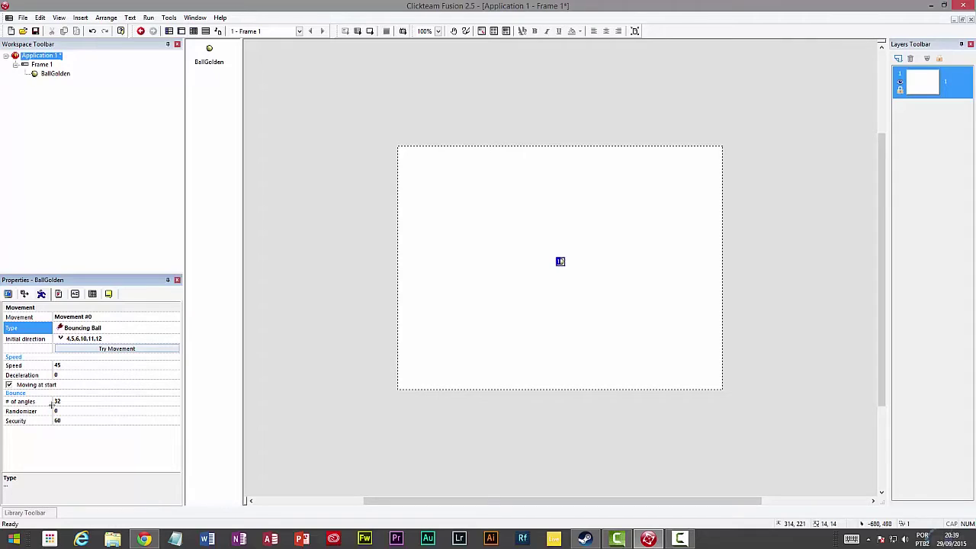
Set BallGolden's movement speed to 45
{"action": "left_click", "coordinate": [66, 366]}
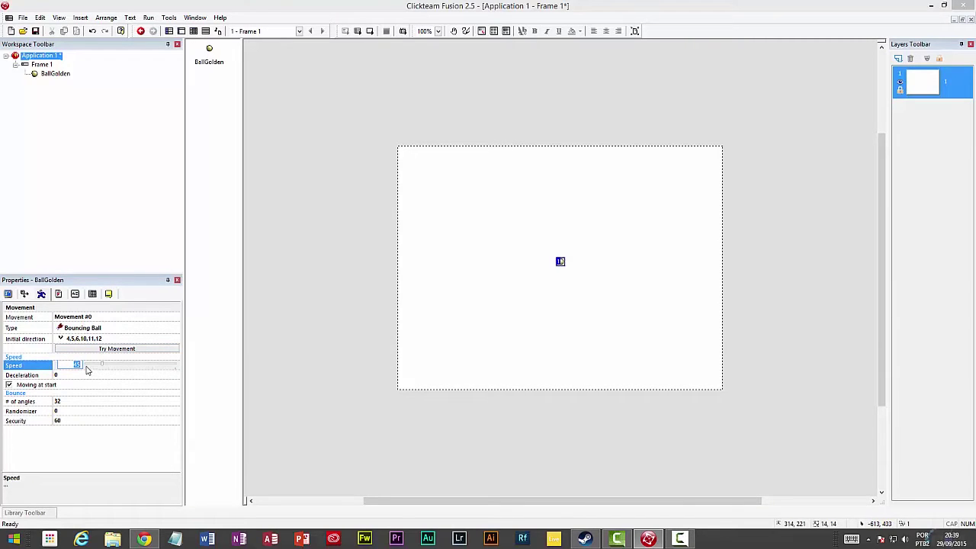
{"action": "left_click", "coordinate": [81, 374]}
{"action": "left_click", "coordinate": [64, 365]}
{"action": "type", "text": "45"}
Preview BallGolden's movement with Try Movement, then close the preview window
{"action": "left_click", "coordinate": [114, 340]}
{"action": "left_click", "coordinate": [87, 480]}
{"action": "left_click", "coordinate": [117, 349]}
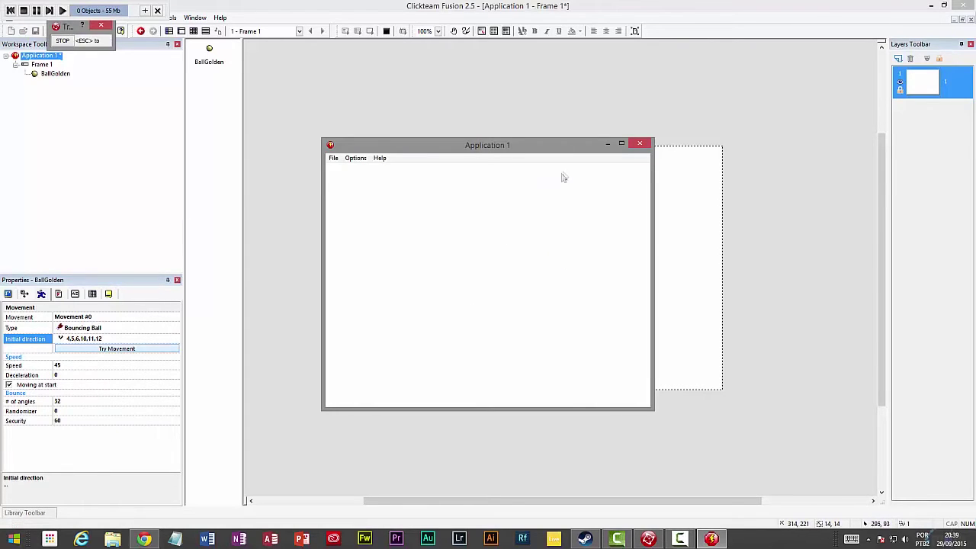
{"action": "left_click", "coordinate": [637, 145]}
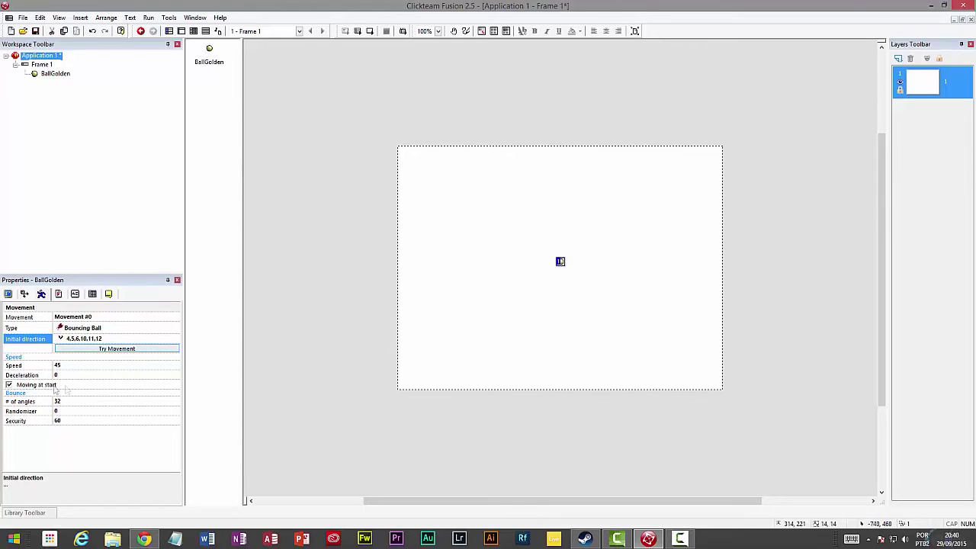
Review BallGolden's Moving at start option and its number of angles, Randomizer and Security bounce settings
{"action": "left_click", "coordinate": [7, 388]}
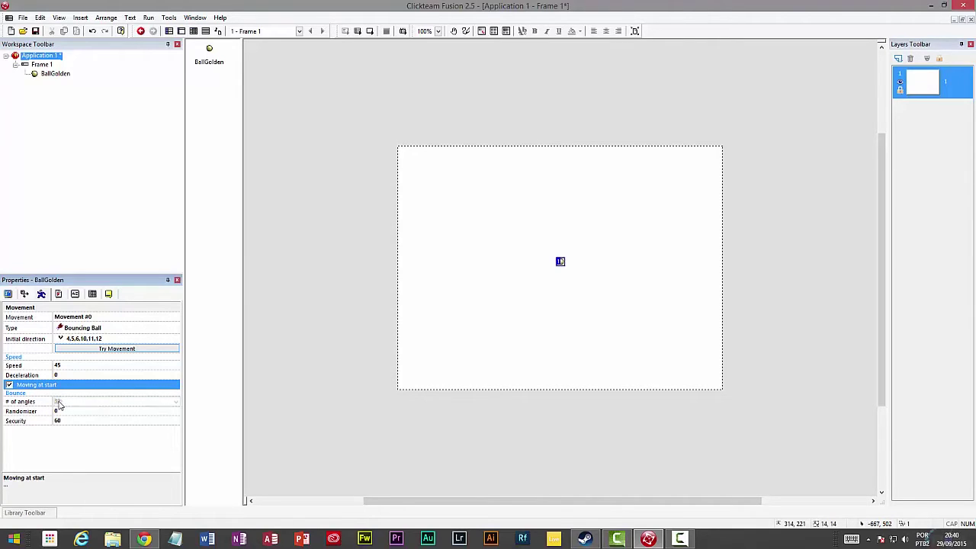
{"action": "left_click", "coordinate": [58, 404]}
{"action": "left_click", "coordinate": [66, 429]}
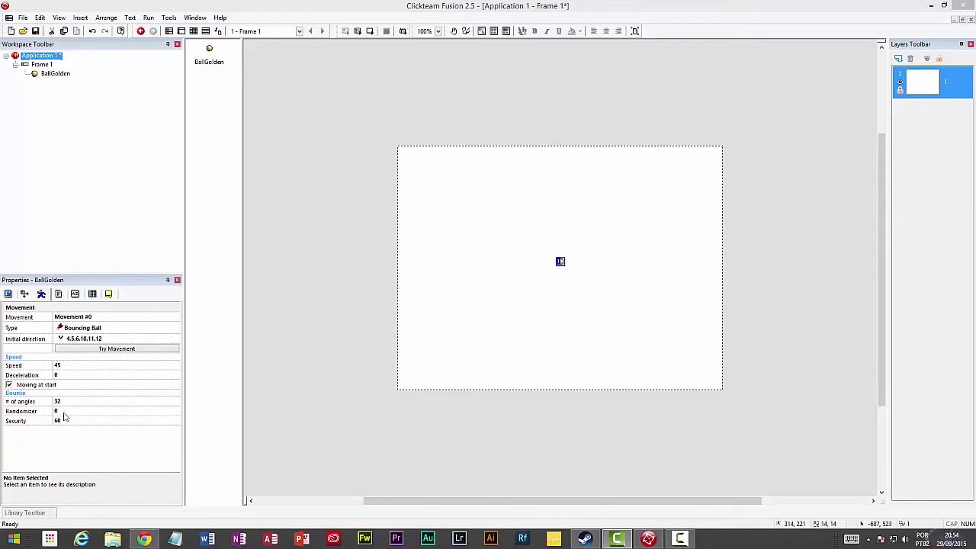
{"action": "left_click", "coordinate": [64, 411]}
{"action": "left_click", "coordinate": [67, 432]}
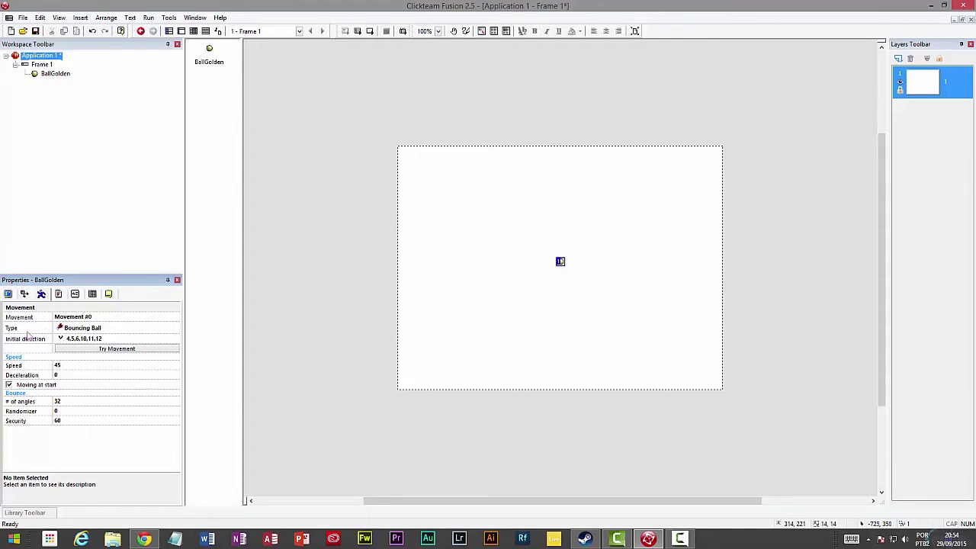
Try toggling the straight-down and upper diagonal arrows in BallGolden's initial direction setting
{"action": "left_click", "coordinate": [80, 340]}
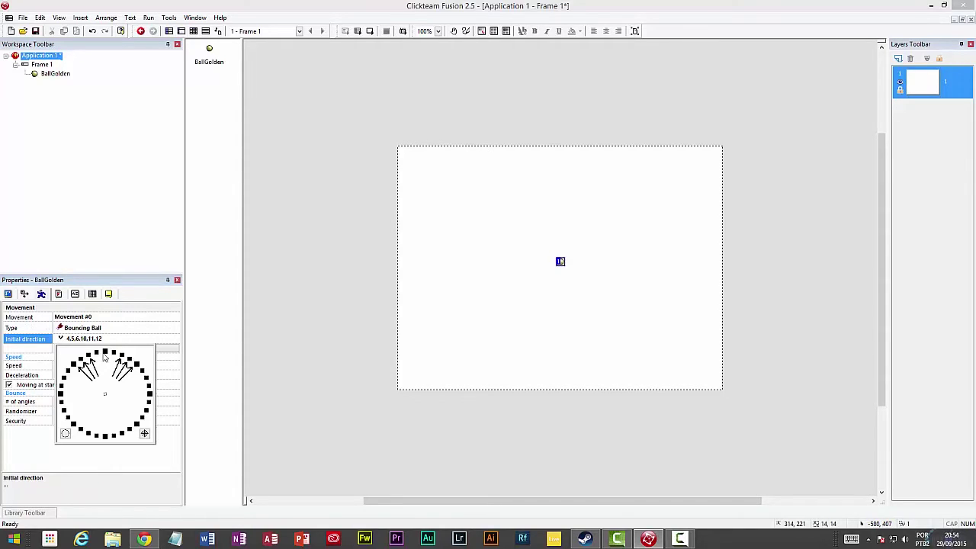
{"action": "left_click", "coordinate": [105, 436]}
{"action": "left_click", "coordinate": [105, 436]}
{"action": "left_click", "coordinate": [74, 363]}
{"action": "left_click", "coordinate": [83, 359]}
{"action": "left_click", "coordinate": [82, 359]}
{"action": "left_click", "coordinate": [74, 364]}
{"action": "left_click", "coordinate": [122, 355]}
{"action": "left_click", "coordinate": [128, 359]}
{"action": "left_click", "coordinate": [131, 362]}
{"action": "left_click", "coordinate": [122, 355]}
{"action": "left_click", "coordinate": [109, 453]}
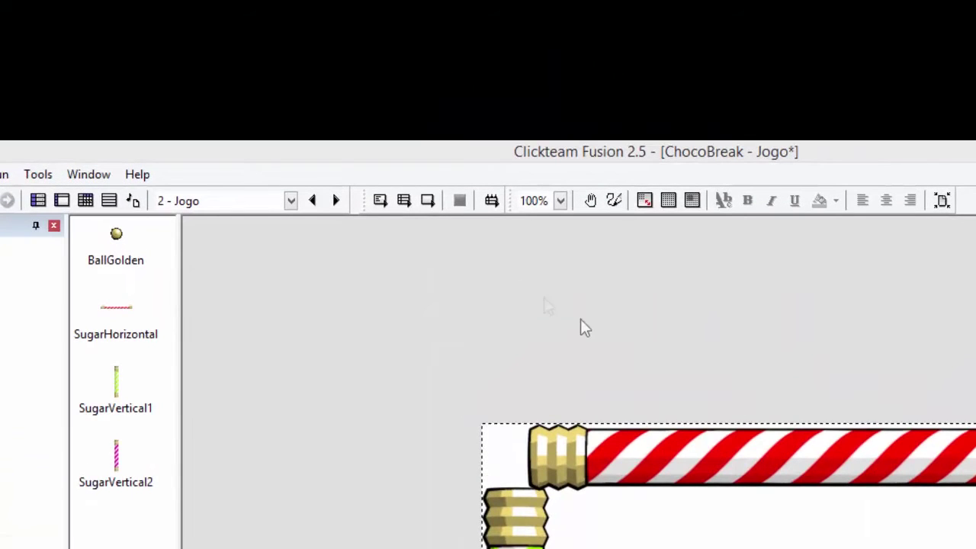
Test-run the Jogo frame of ChocoBreak twice to watch the ball against the candy walls, closing each preview
{"action": "left_click", "coordinate": [428, 200]}
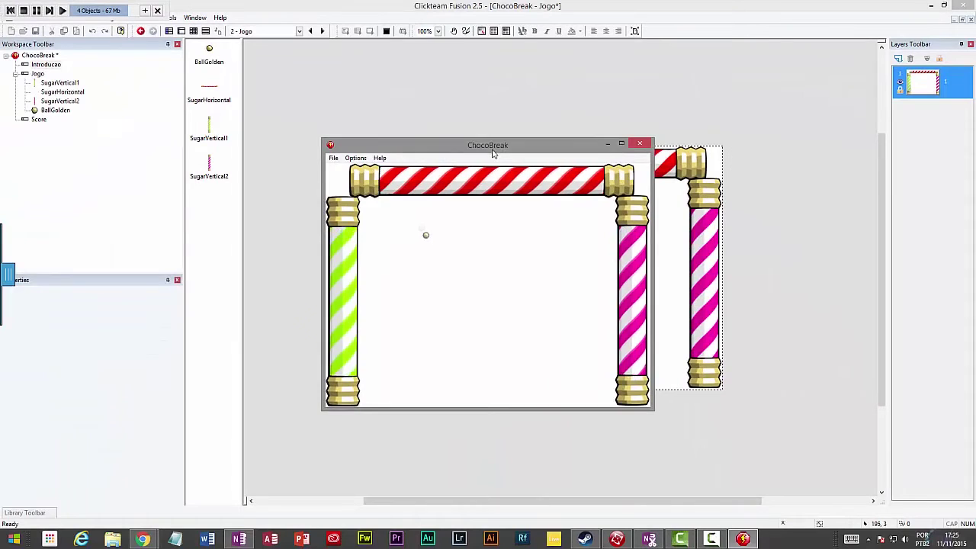
{"action": "left_click_drag", "start_coordinate": [503, 168], "coordinate": [509, 147]}
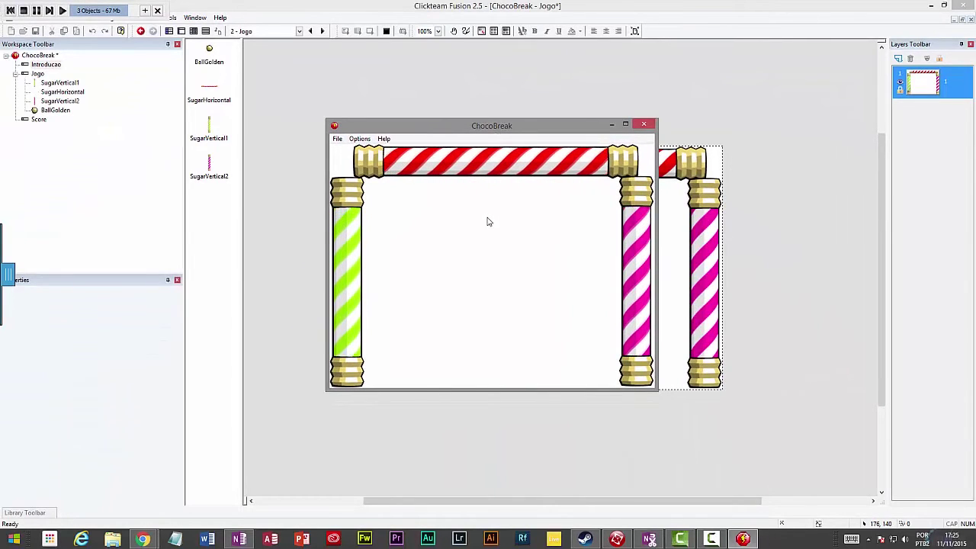
{"action": "left_click", "coordinate": [643, 125]}
{"action": "left_click", "coordinate": [369, 31]}
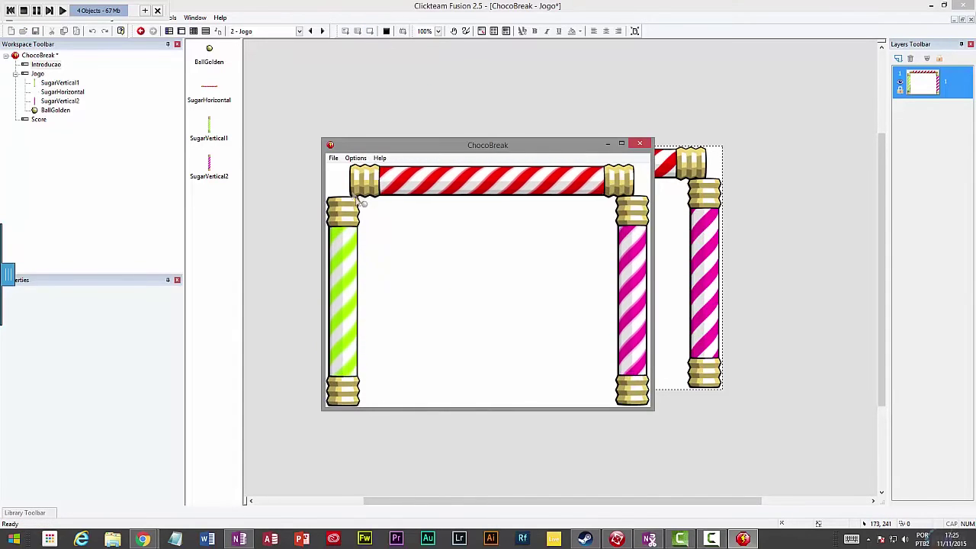
{"action": "left_click", "coordinate": [640, 145]}
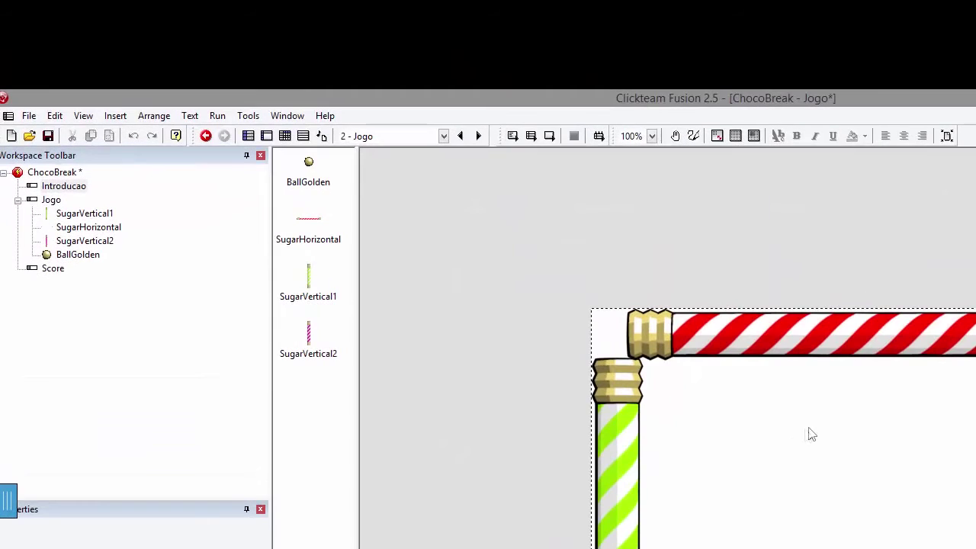
In the Jogo frame's event editor, add a condition for a collision between BallGolden and SugarVertical1
{"action": "left_click", "coordinate": [285, 137]}
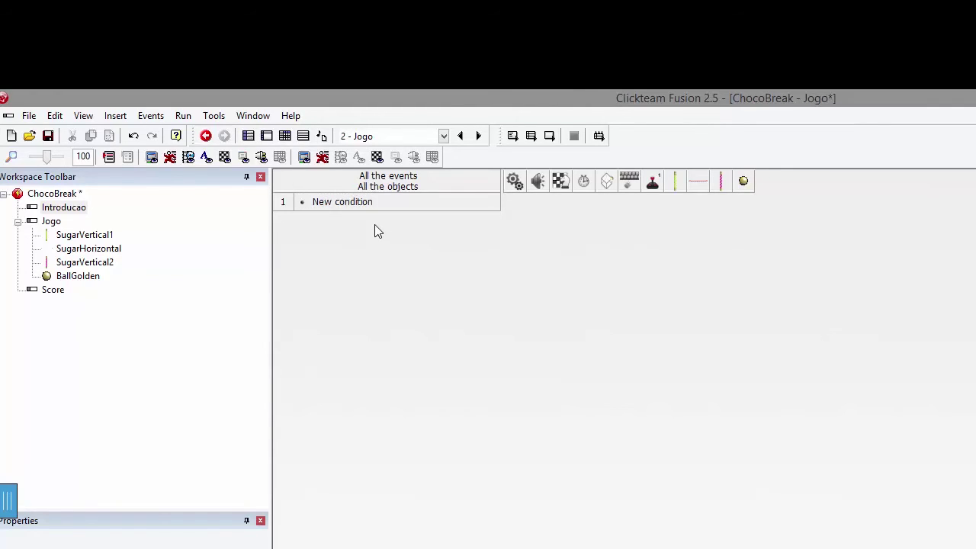
{"action": "left_click", "coordinate": [356, 202]}
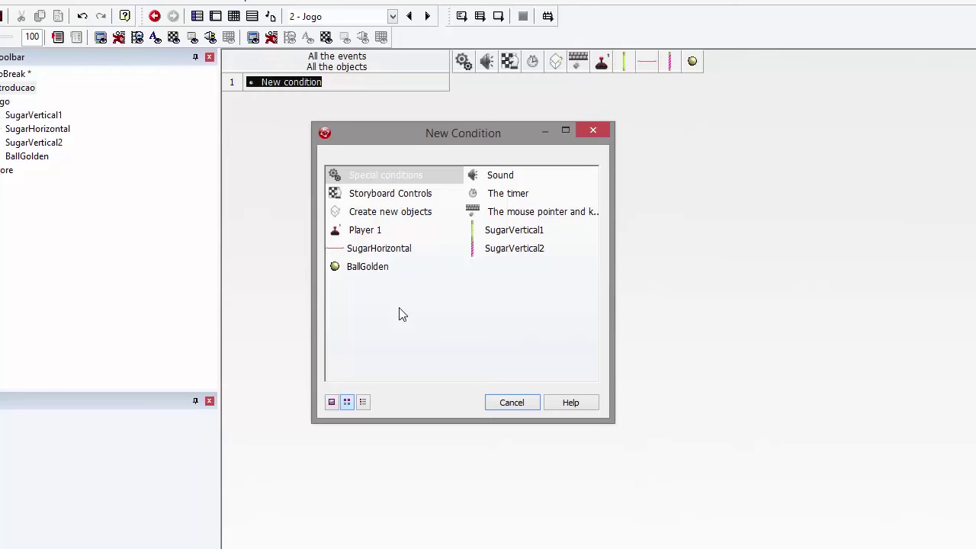
{"action": "left_click", "coordinate": [368, 267]}
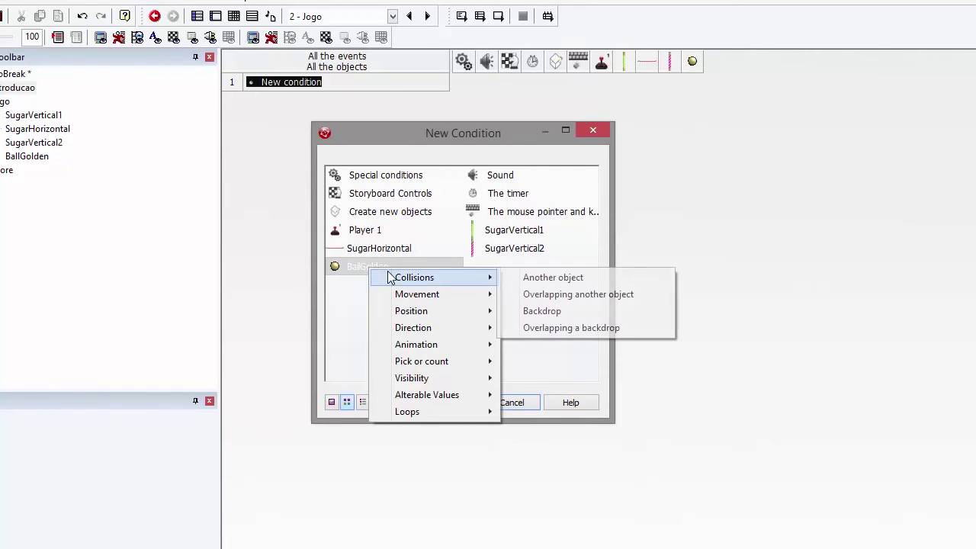
{"action": "mouse_move", "coordinate": [404, 314]}
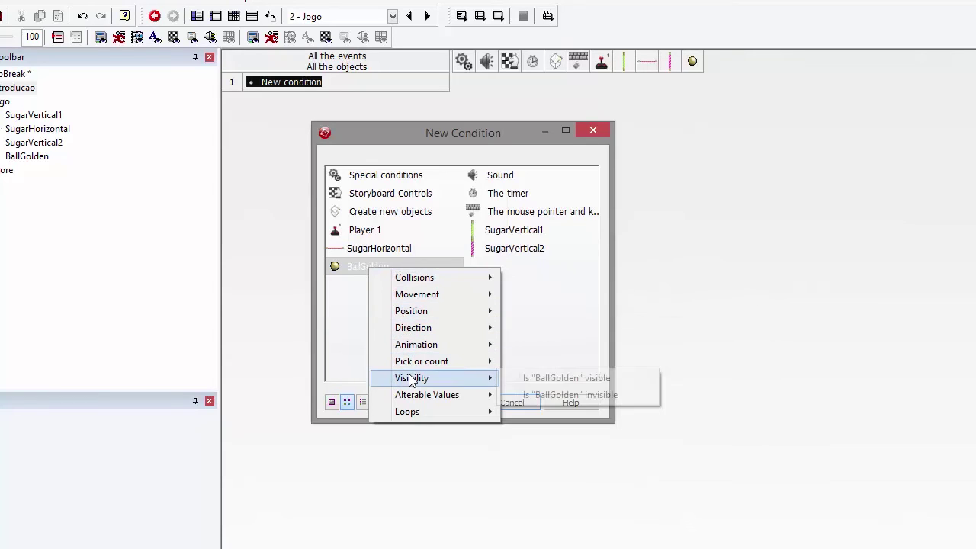
{"action": "mouse_move", "coordinate": [416, 330]}
{"action": "mouse_move", "coordinate": [418, 284]}
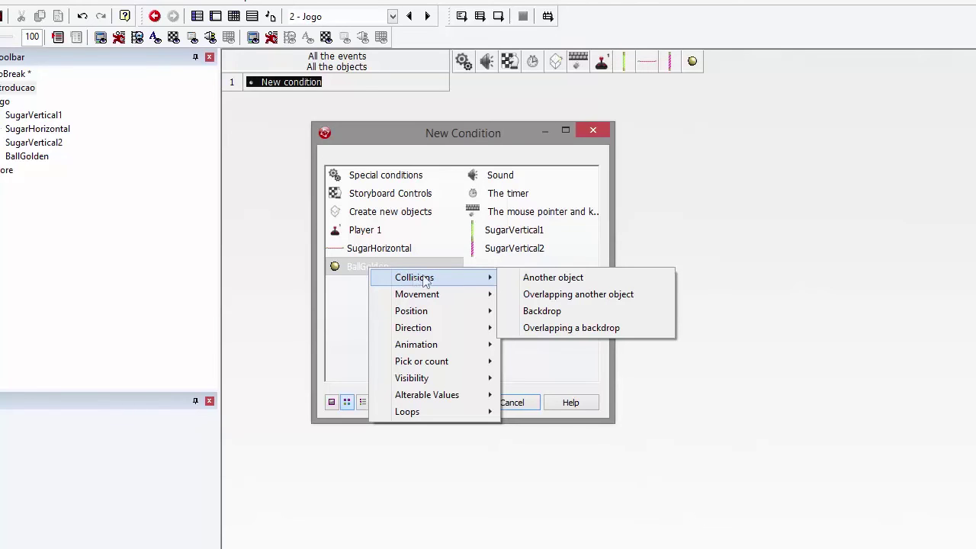
{"action": "left_click", "coordinate": [548, 279]}
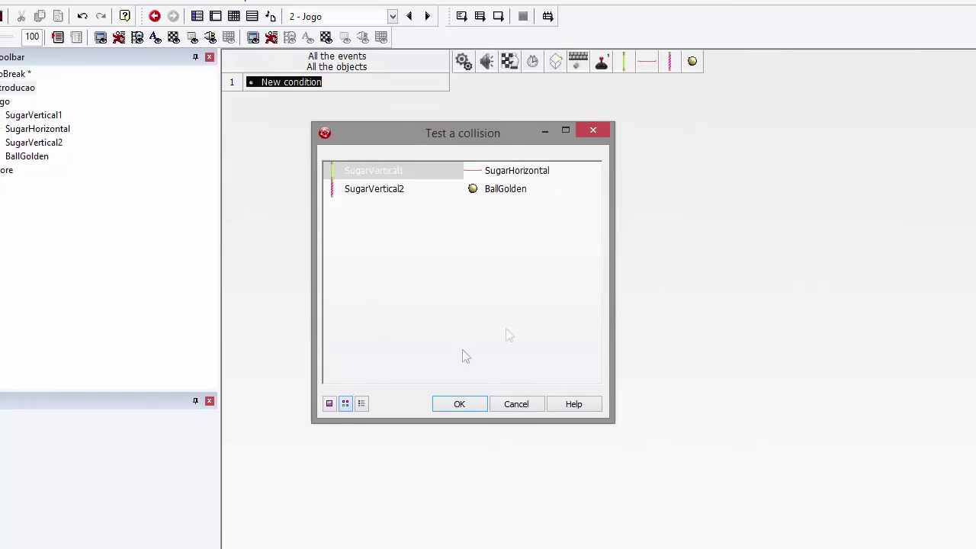
{"action": "double_click", "coordinate": [391, 170]}
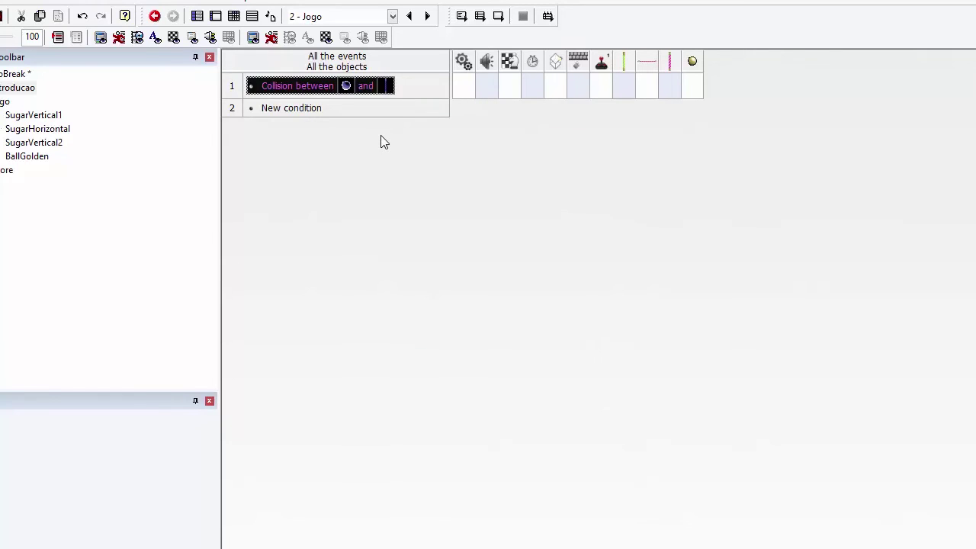
{"action": "left_click", "coordinate": [381, 135]}
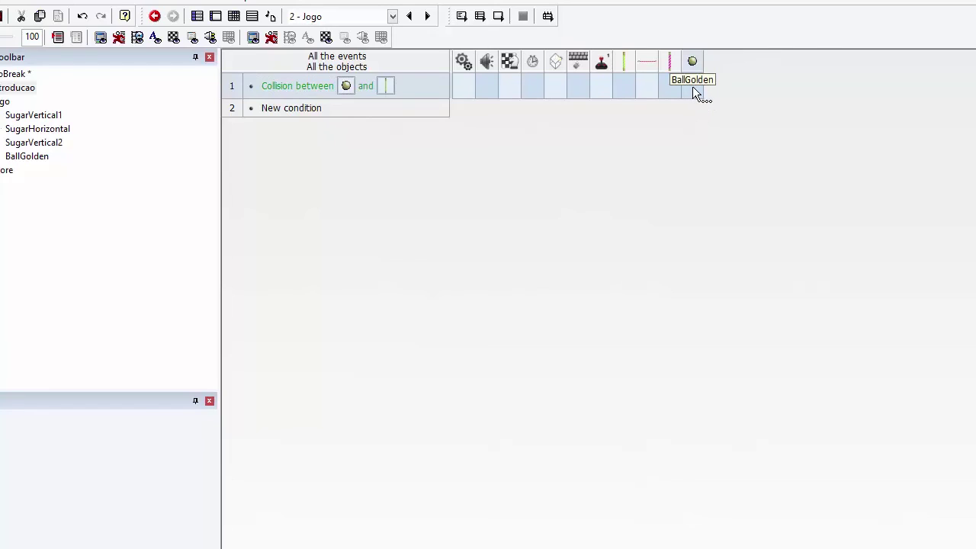
Add a Bounce movement action on BallGolden to the SugarVertical1 collision event
{"action": "left_click", "coordinate": [692, 86]}
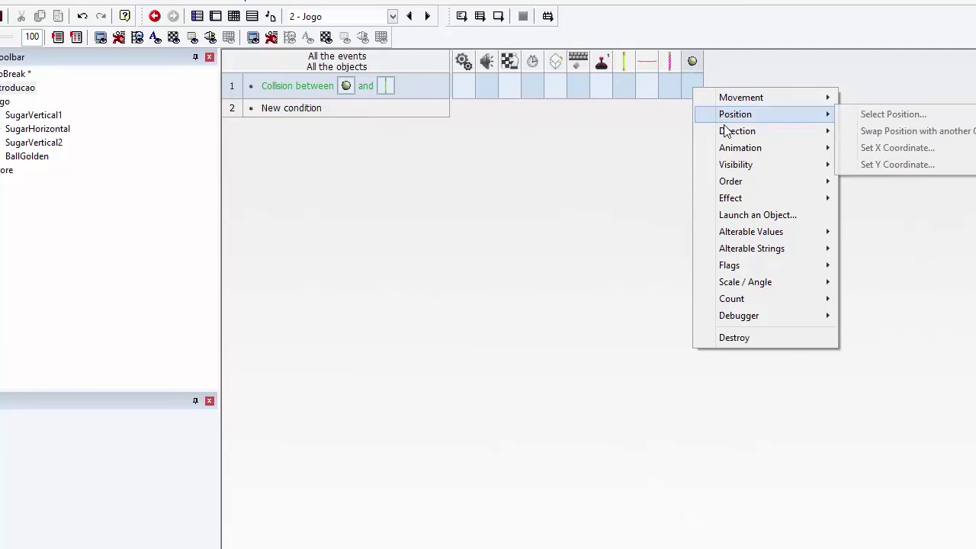
{"action": "mouse_move", "coordinate": [730, 182]}
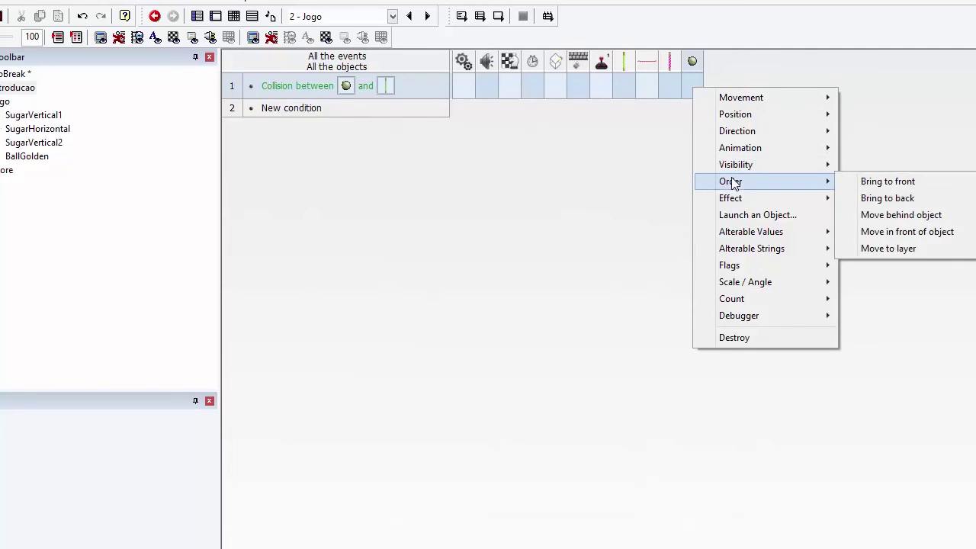
{"action": "mouse_move", "coordinate": [736, 152]}
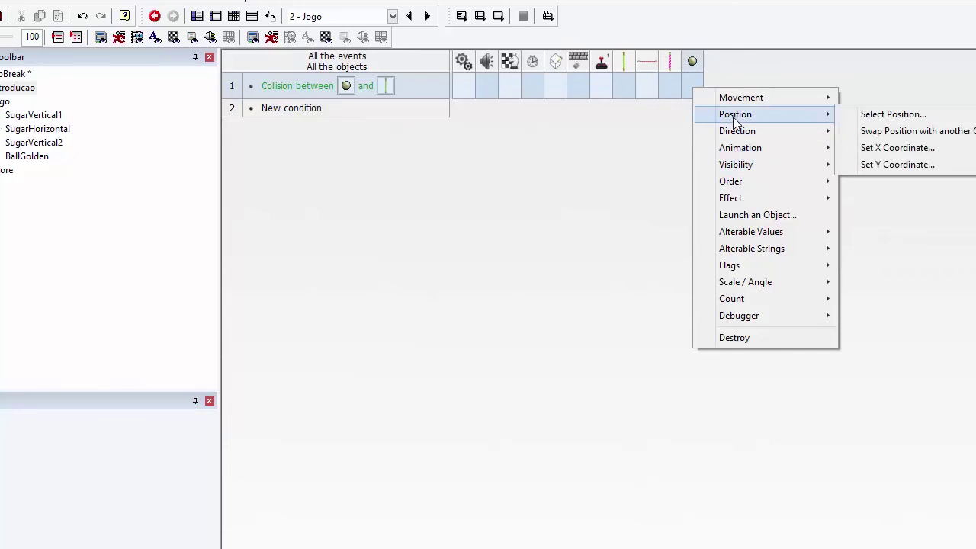
{"action": "mouse_move", "coordinate": [733, 105]}
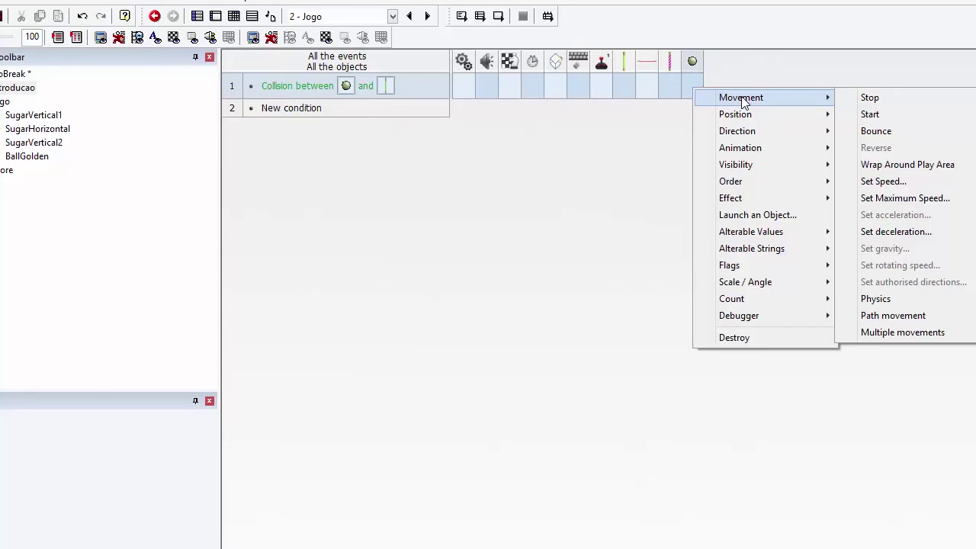
{"action": "left_click", "coordinate": [873, 131]}
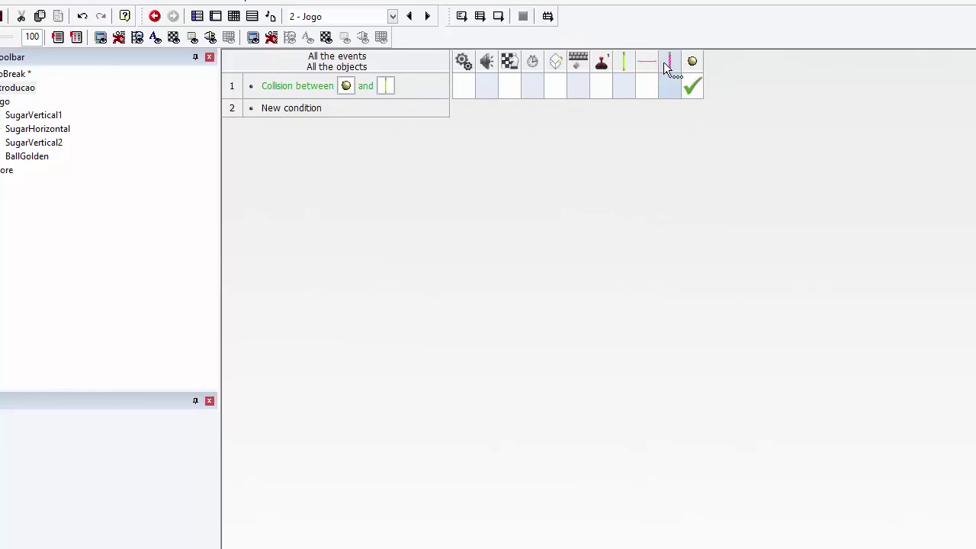
Add a new event condition for a collision between BallGolden and SugarHorizontal
{"action": "left_click", "coordinate": [295, 108]}
{"action": "mouse_move", "coordinate": [383, 136]}
{"action": "left_mouse_down"}
{"action": "mouse_move", "coordinate": [395, 126]}
{"action": "mouse_move", "coordinate": [397, 149]}
{"action": "left_mouse_up"}
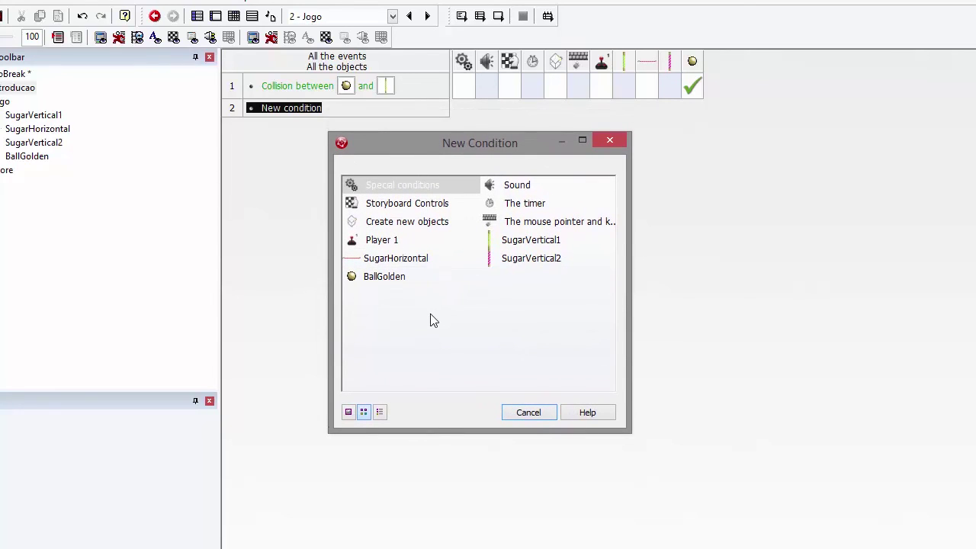
{"action": "right_click", "coordinate": [381, 279]}
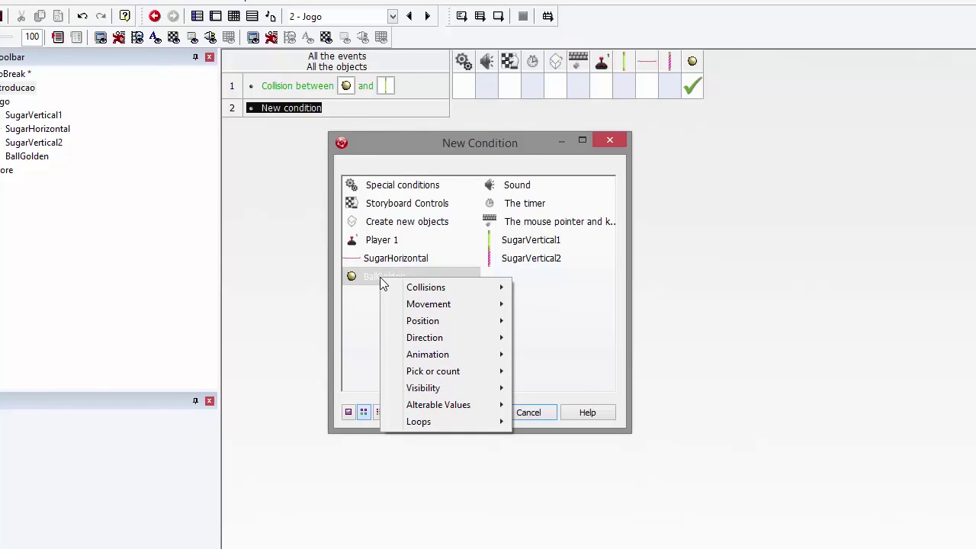
{"action": "mouse_move", "coordinate": [425, 288]}
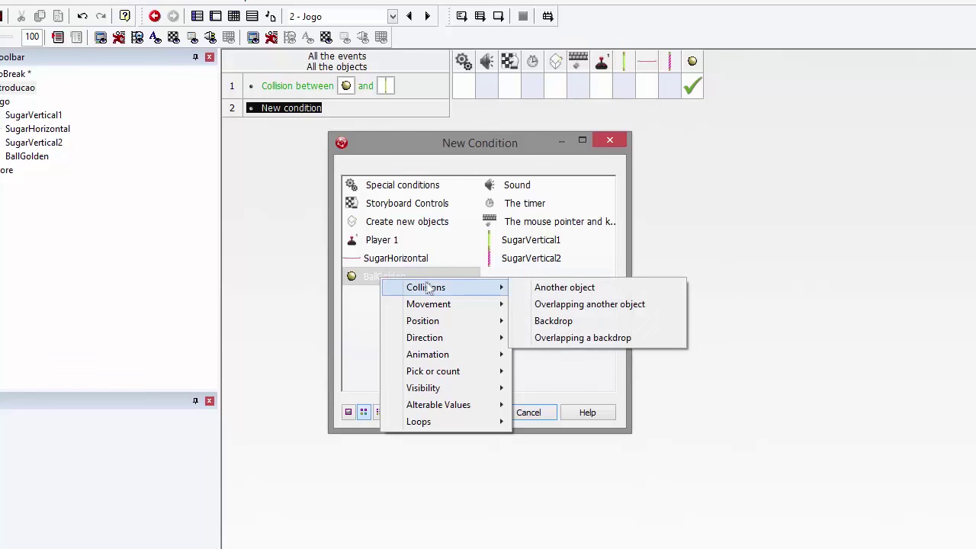
{"action": "left_click", "coordinate": [542, 290]}
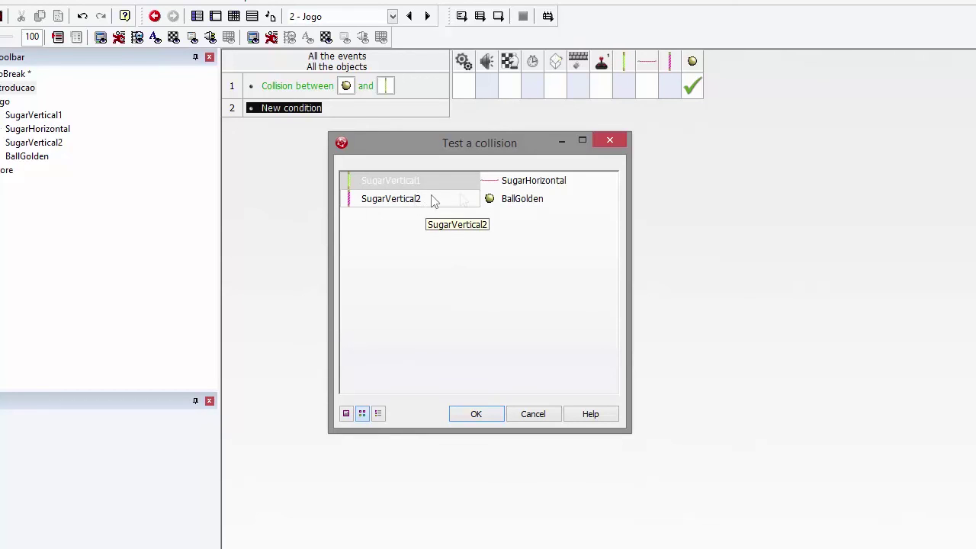
{"action": "left_click", "coordinate": [534, 181]}
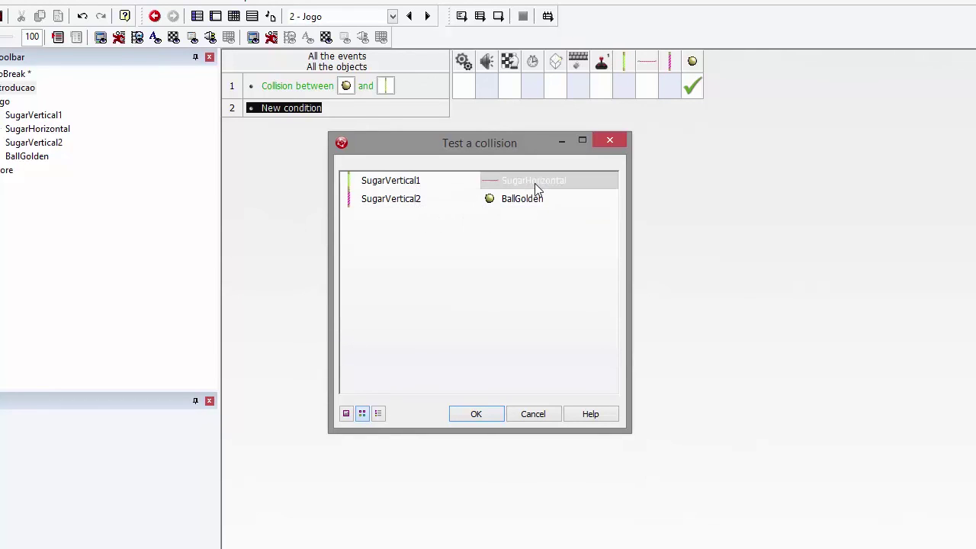
{"action": "left_click", "coordinate": [480, 414]}
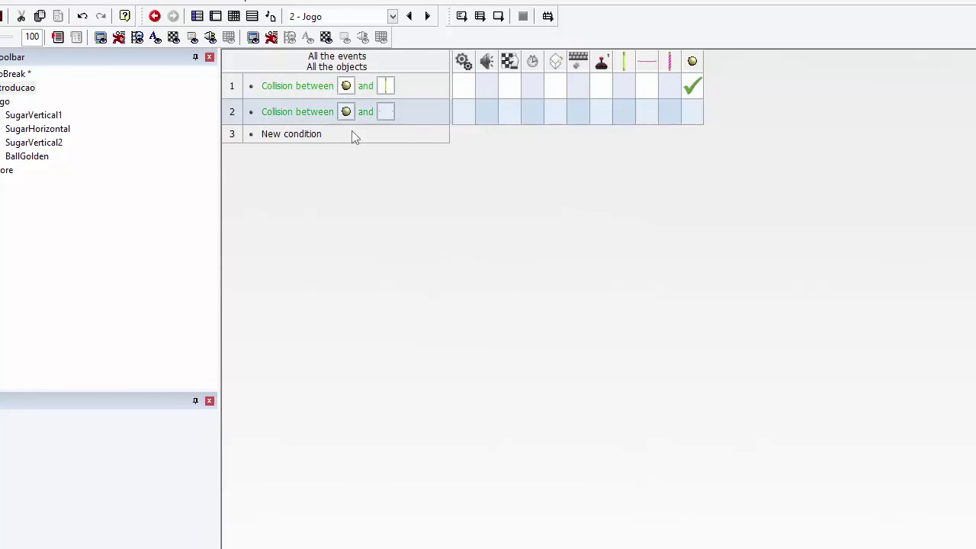
Add a Bounce movement action on BallGolden to the SugarHorizontal collision event
{"action": "left_click", "coordinate": [298, 109]}
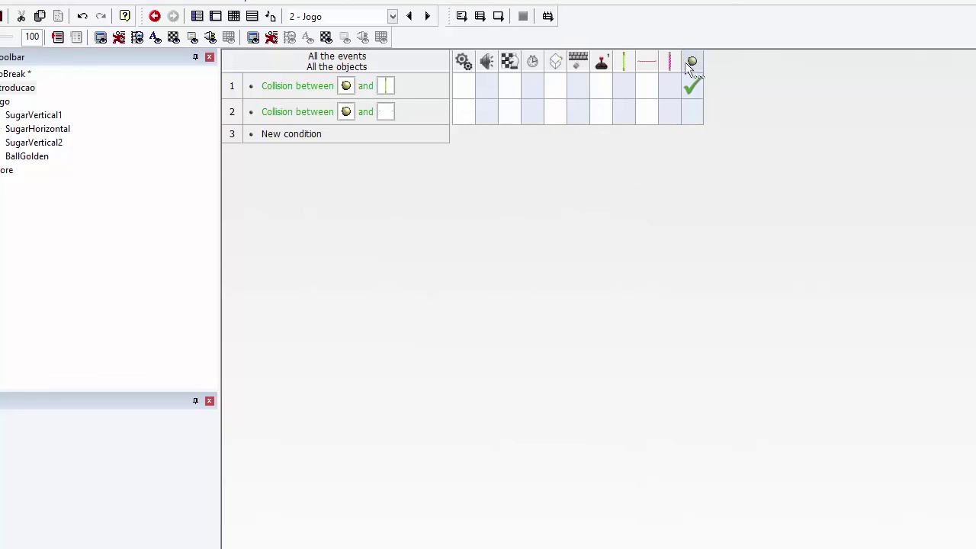
{"action": "right_click", "coordinate": [691, 111]}
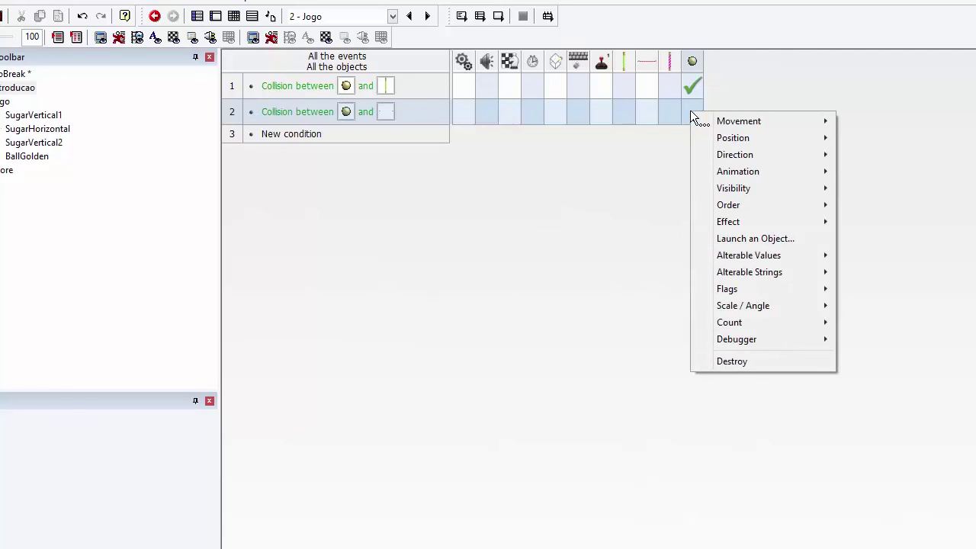
{"action": "mouse_move", "coordinate": [730, 126]}
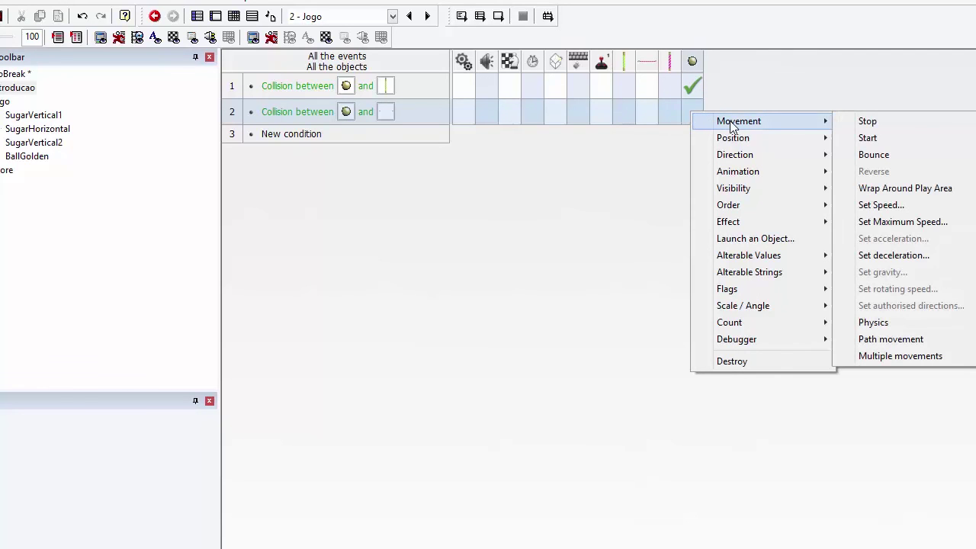
{"action": "left_click", "coordinate": [872, 154]}
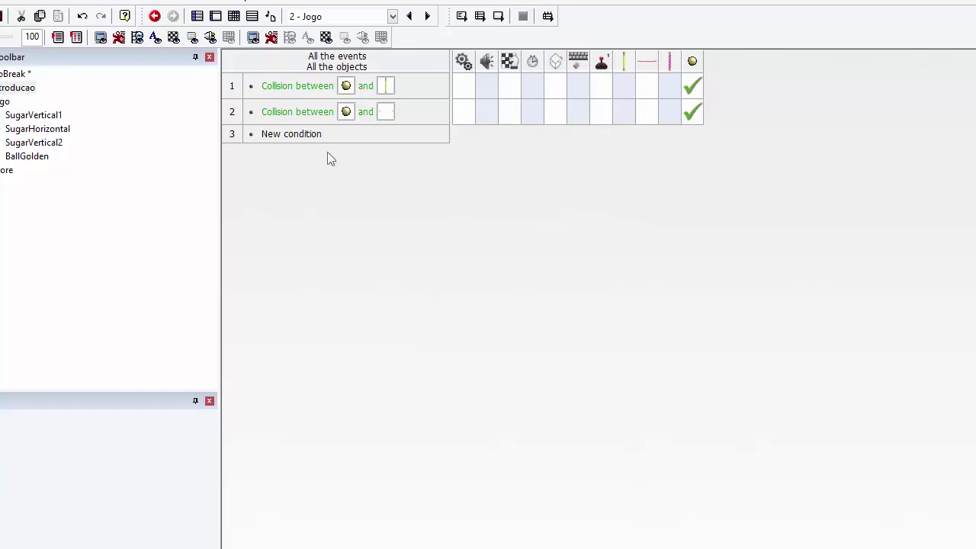
Add a third event condition for a collision between BallGolden and SugarVertical2
{"action": "left_click", "coordinate": [300, 134]}
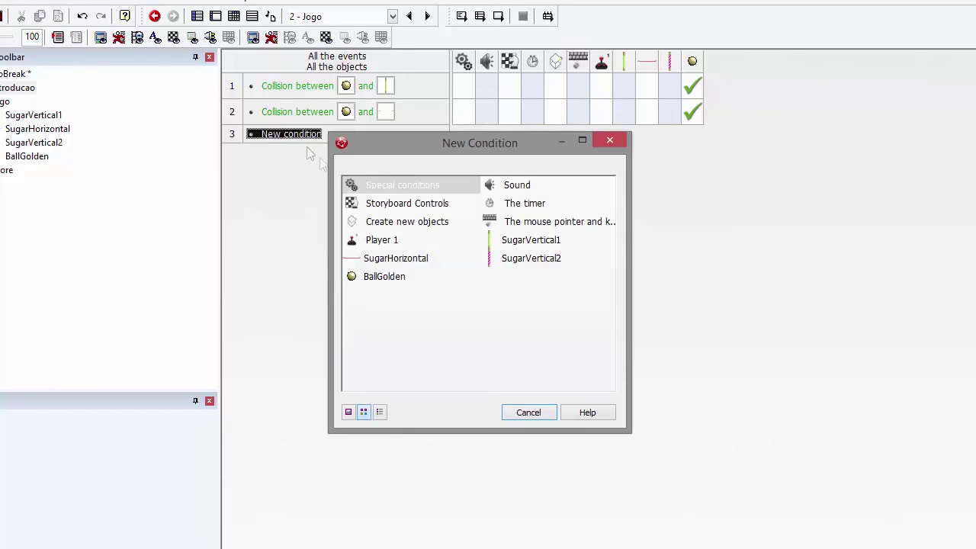
{"action": "left_click", "coordinate": [371, 277]}
{"action": "mouse_move", "coordinate": [429, 288]}
{"action": "left_click", "coordinate": [539, 290]}
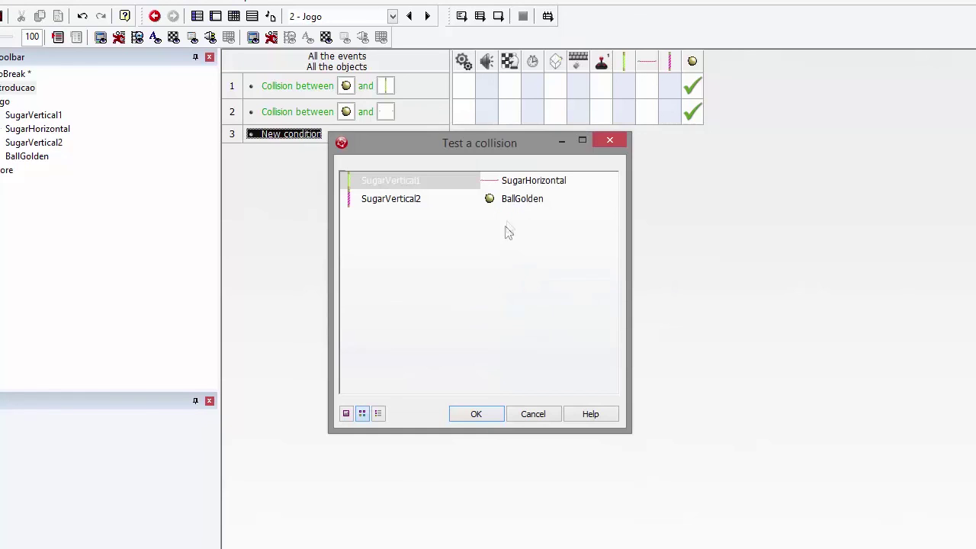
{"action": "left_click", "coordinate": [423, 204]}
{"action": "left_click", "coordinate": [488, 416]}
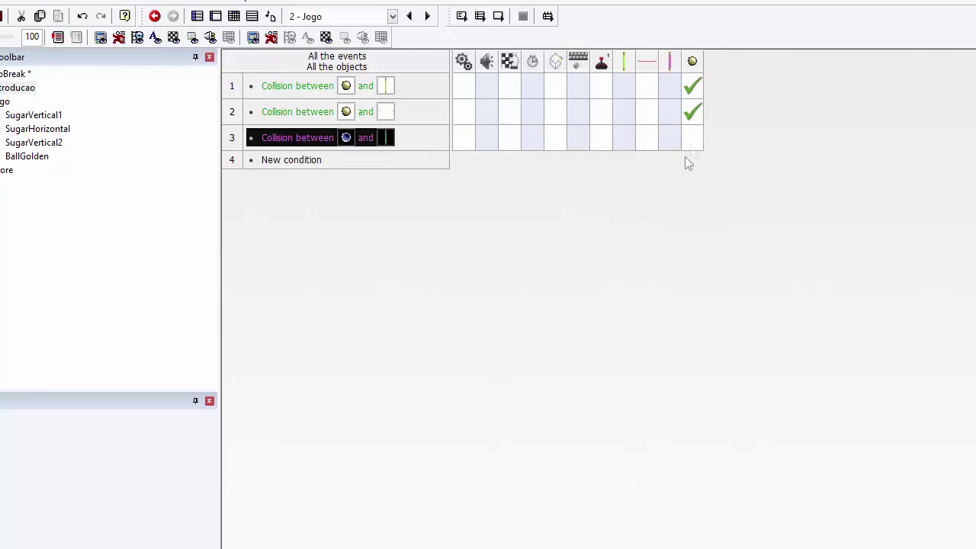
Add a Bounce movement action on BallGolden to the SugarVertical2 collision event
{"action": "right_click", "coordinate": [690, 136]}
{"action": "mouse_move", "coordinate": [698, 143]}
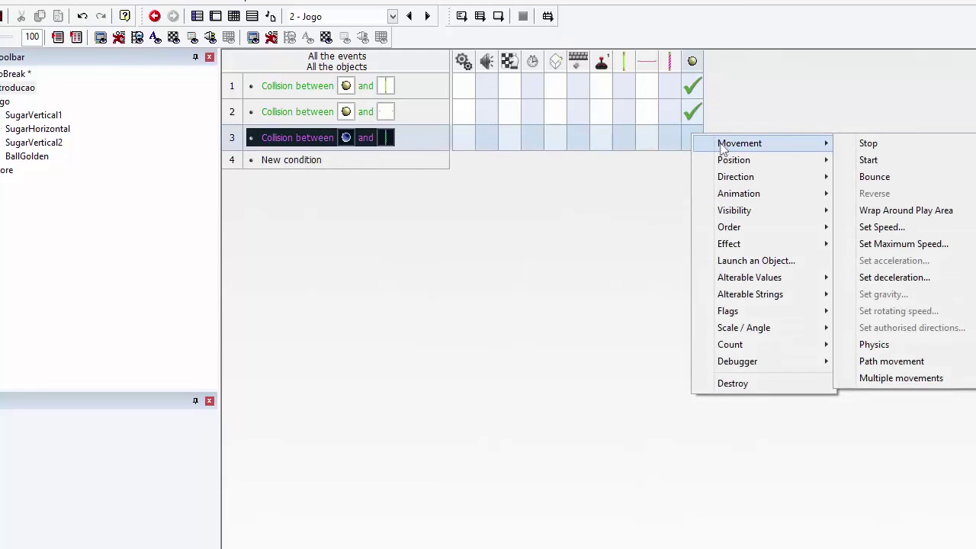
{"action": "left_click", "coordinate": [873, 177]}
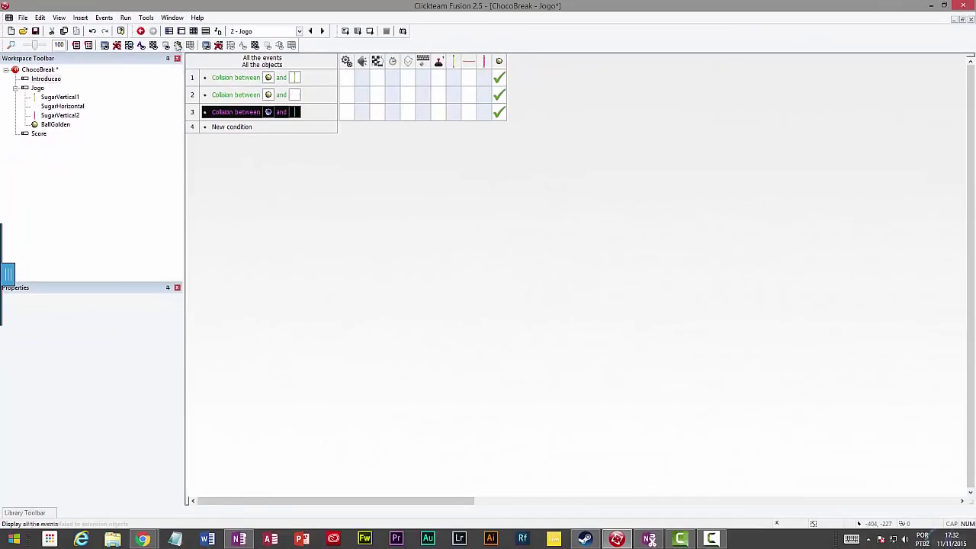
Return to the Jogo frame layout, test-run the frame to watch the ball against the candy walls, and close the preview
{"action": "left_click", "coordinate": [169, 31]}
{"action": "left_click", "coordinate": [219, 124]}
{"action": "double_click", "coordinate": [220, 124]}
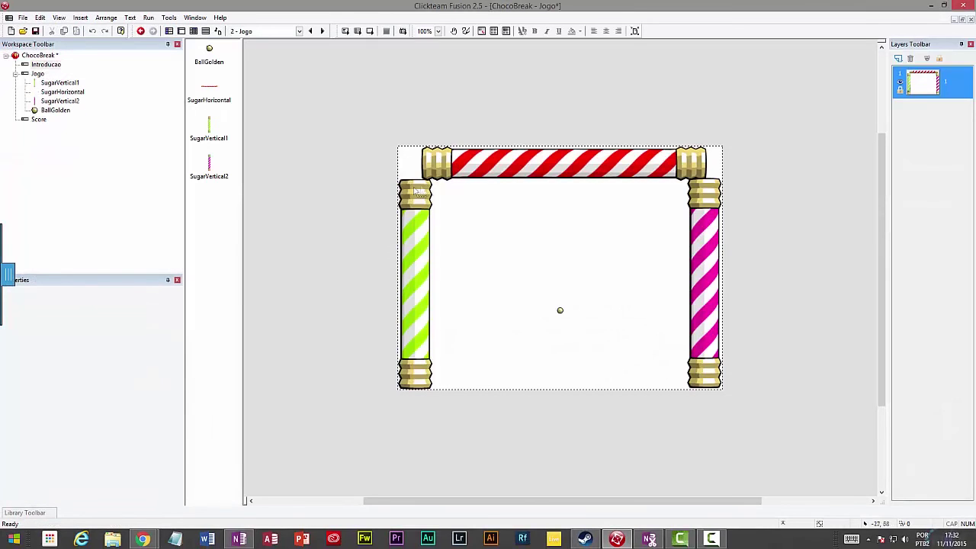
{"action": "left_click", "coordinate": [370, 32]}
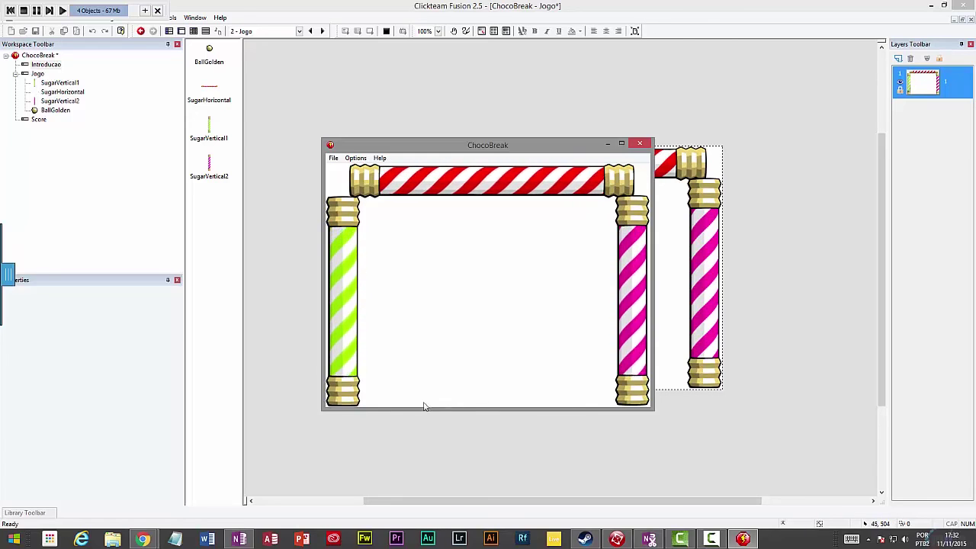
{"action": "left_click", "coordinate": [639, 143]}
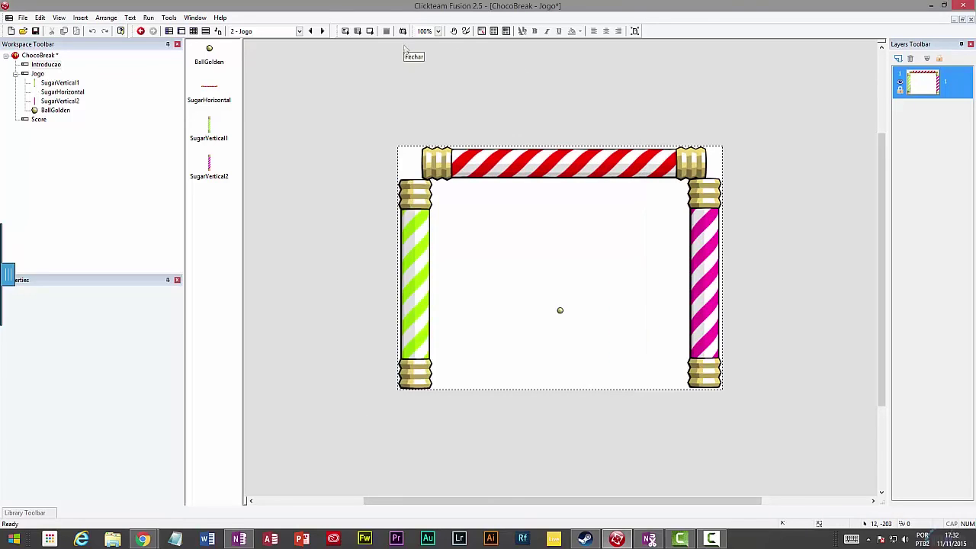